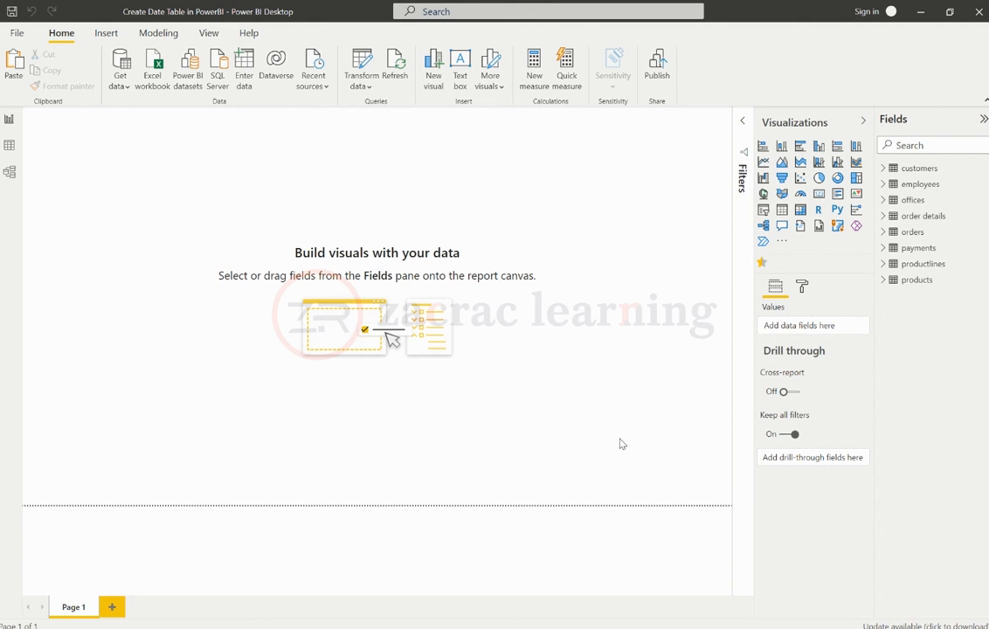
Step: Start a new calculated table named Date_Calendar that uses the CALENDAR function
click(9, 148)
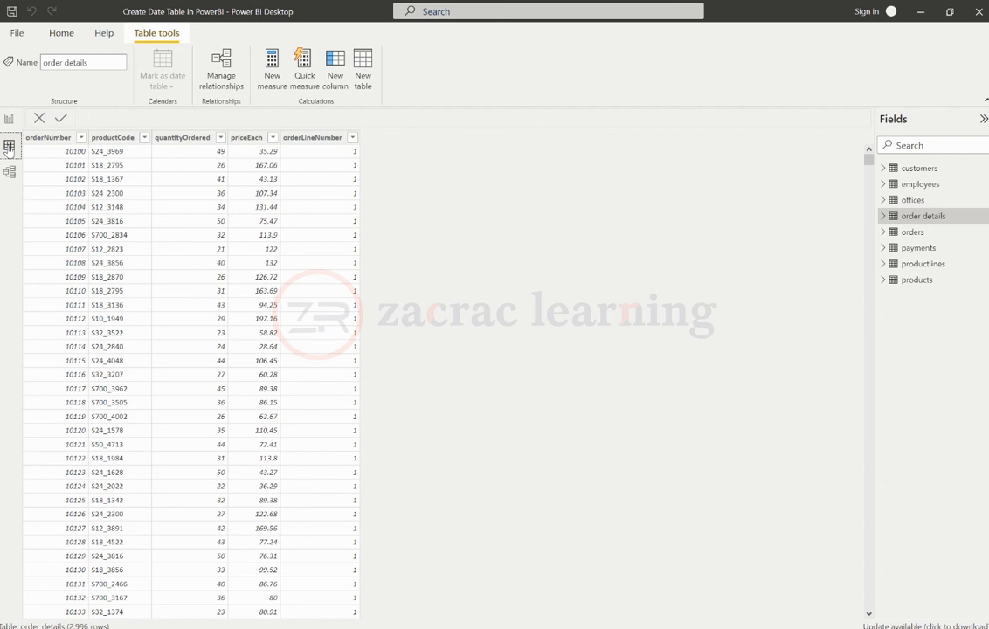
click(365, 63)
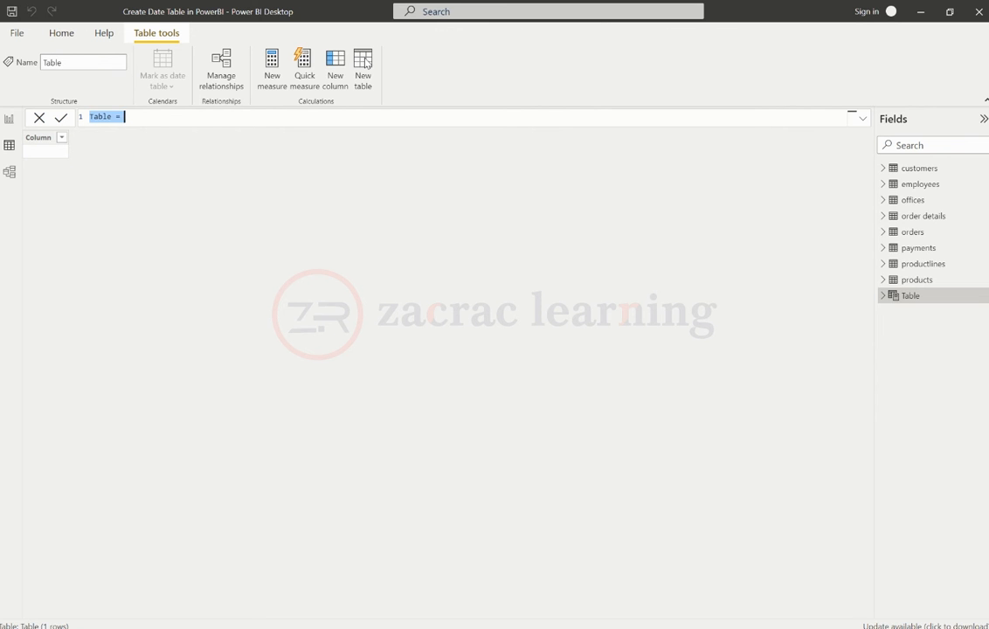
text(Date_Calendar = )
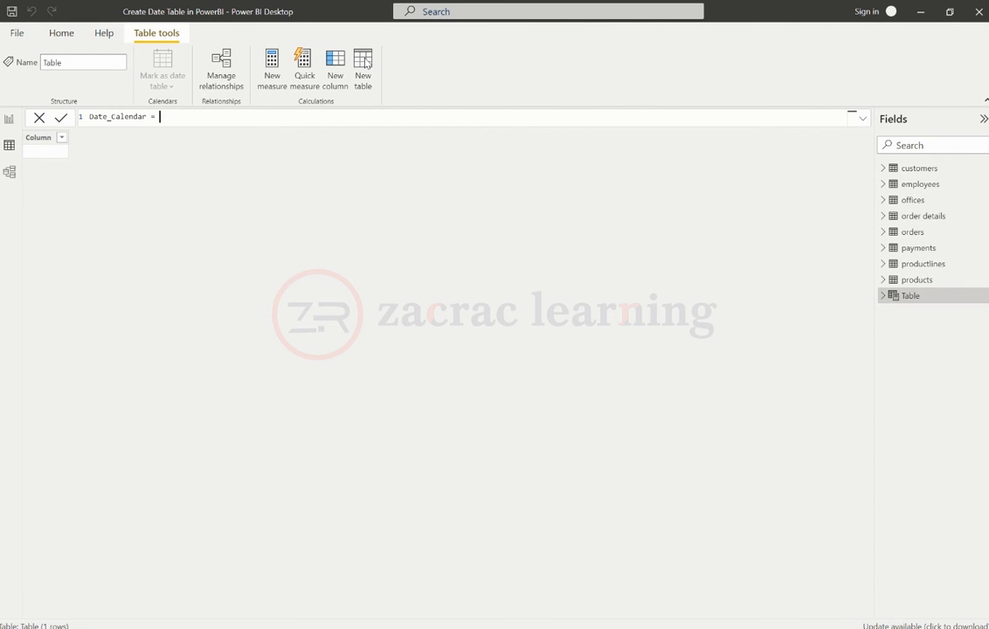
text(cal)
key(Down)
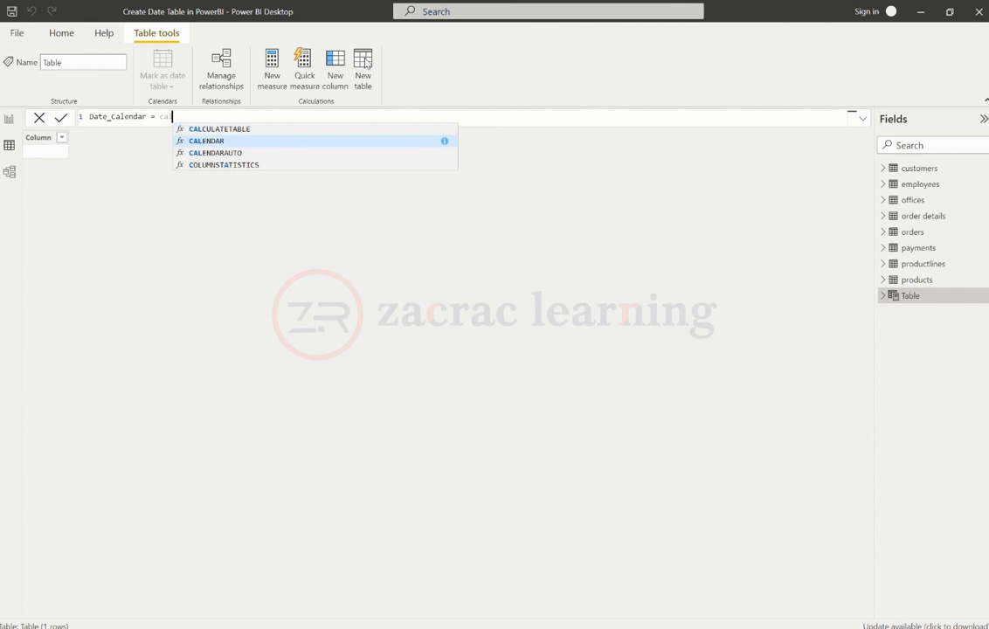
key(Tab)
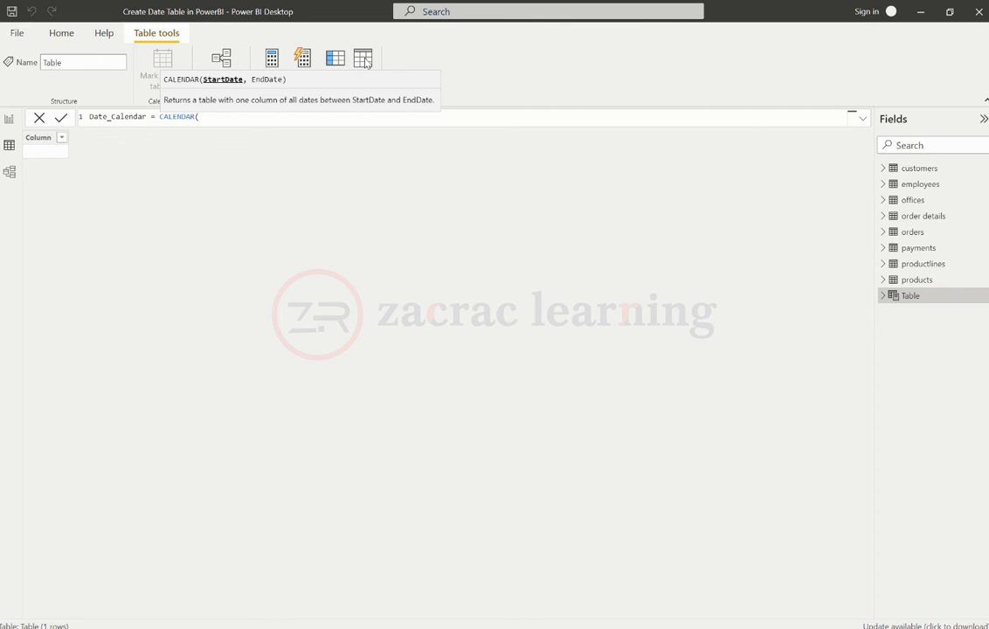
Step: Complete the CALENDAR formula with Date(2020,1,1) as start date and Date(2022,12,31) as end date, and check the generated dates
text(Date()
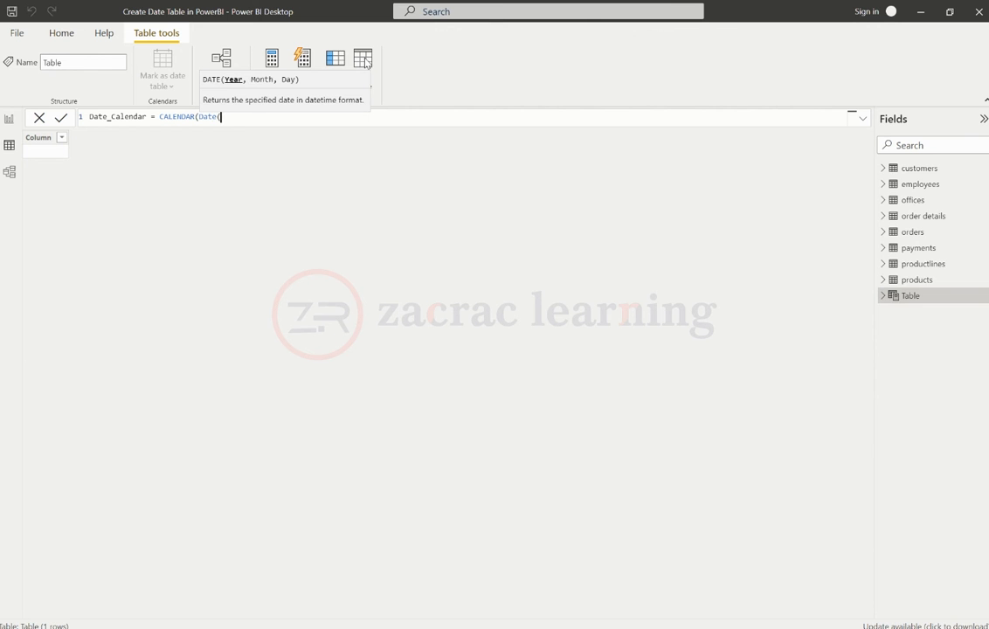
text(2020,1,1), )
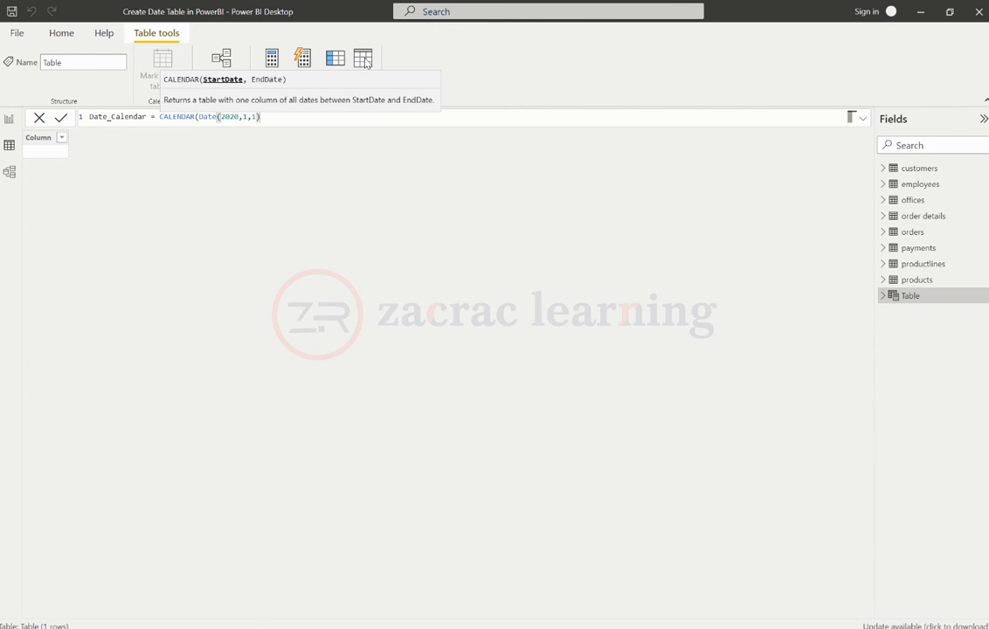
text(Date)
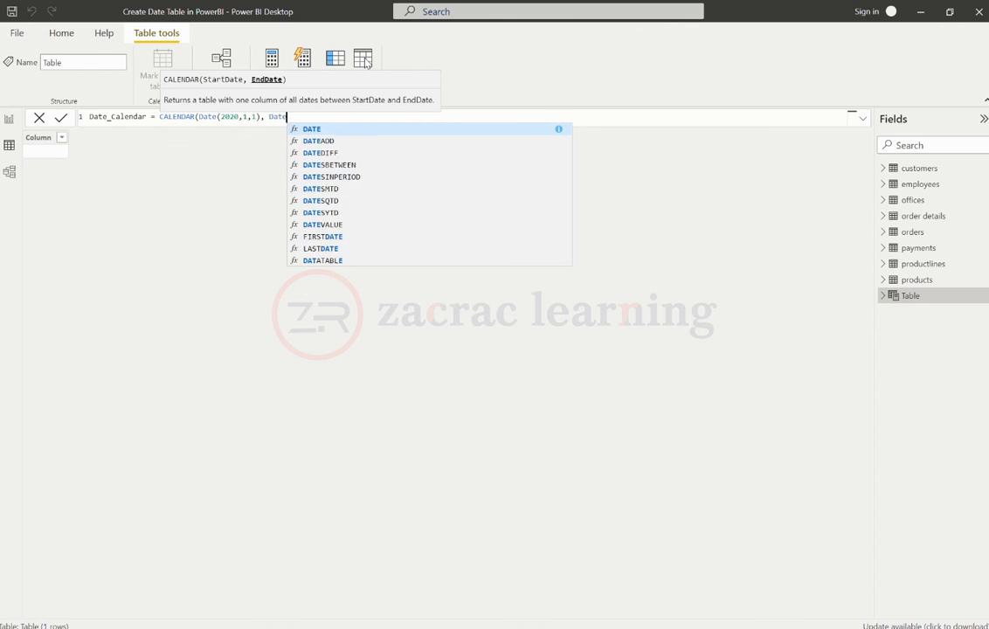
text((202)
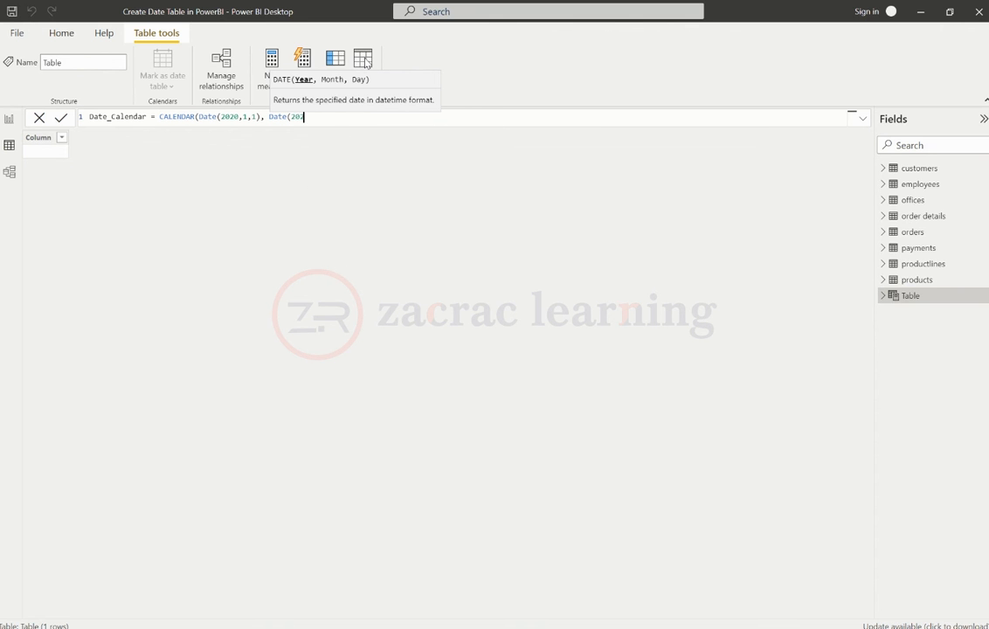
text(2,12,31))
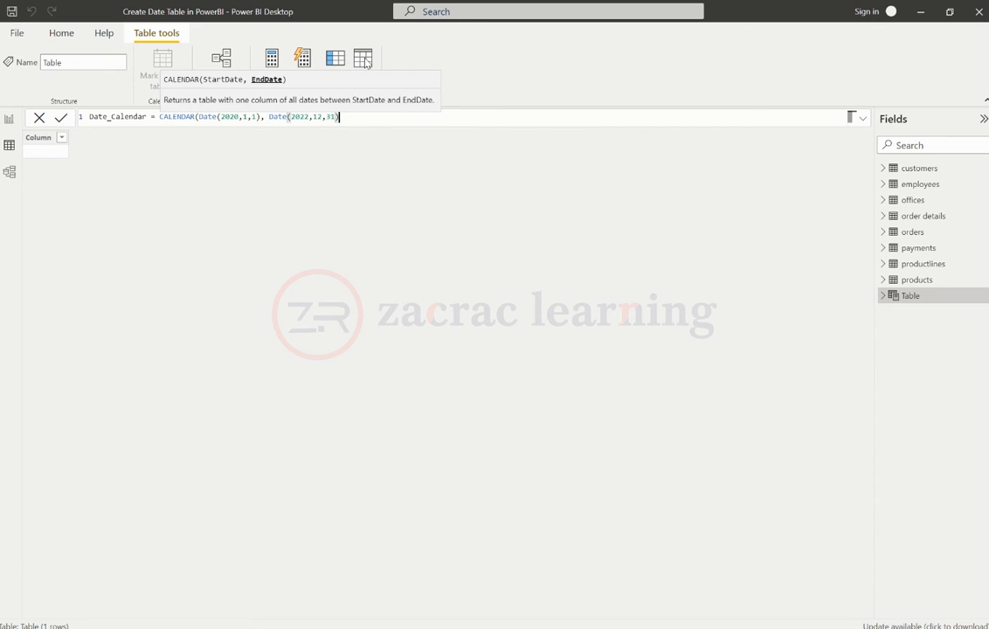
text())
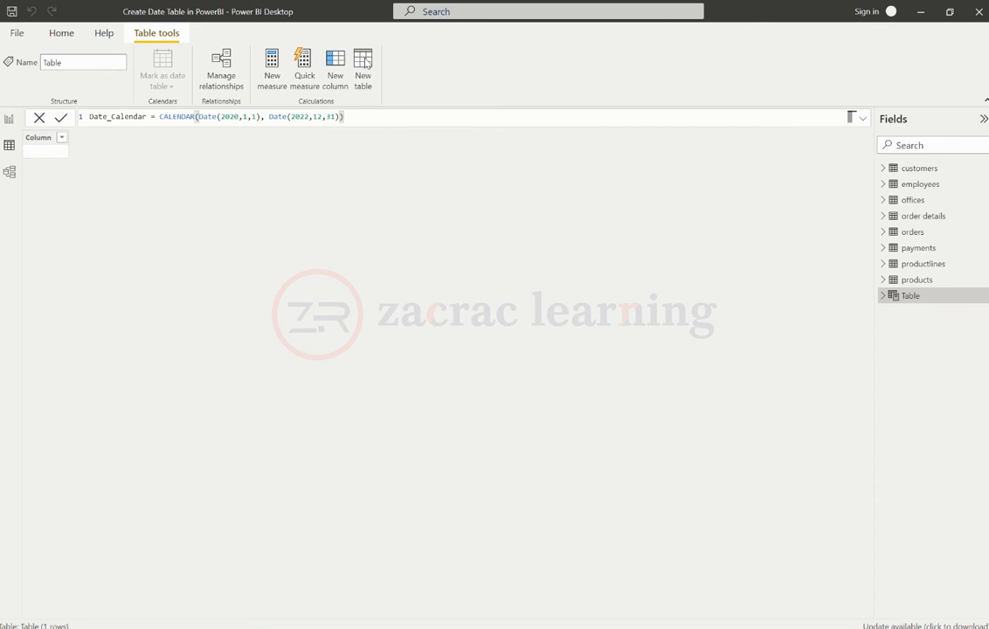
key(Return)
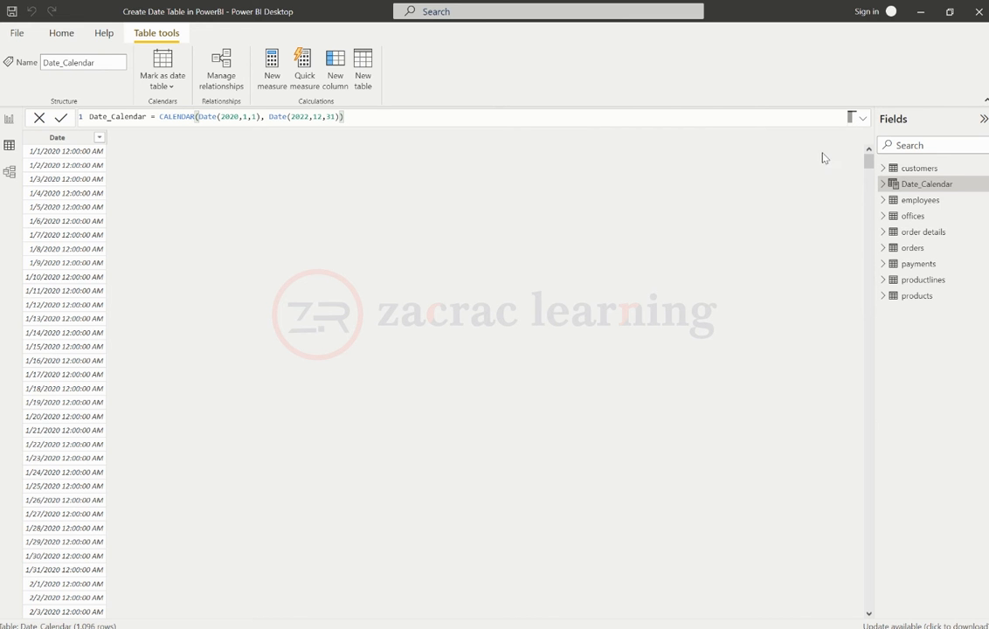
drag(869, 159, 40, 598)
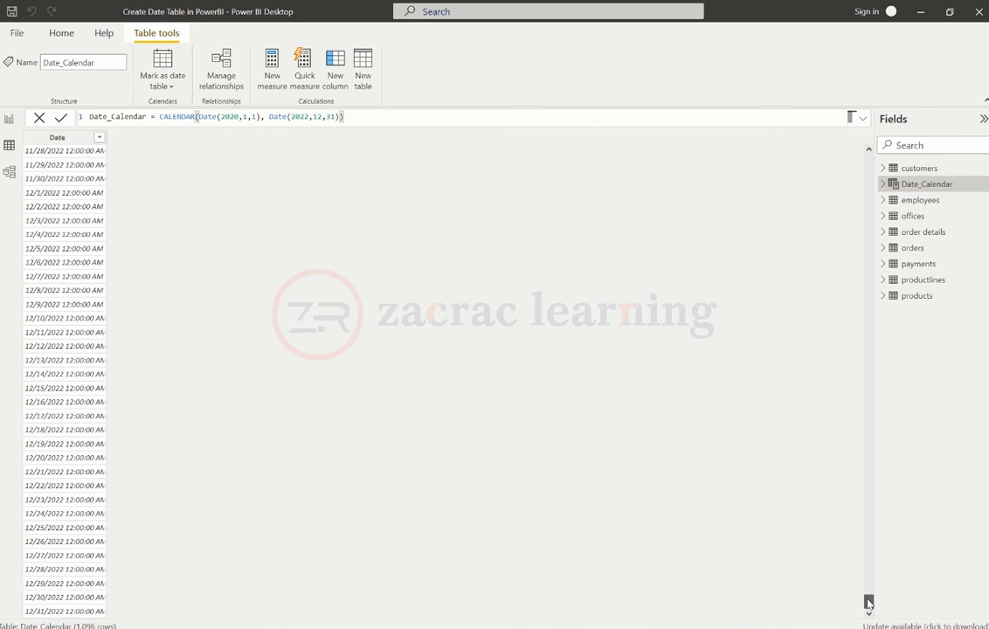
drag(869, 603, 868, 153)
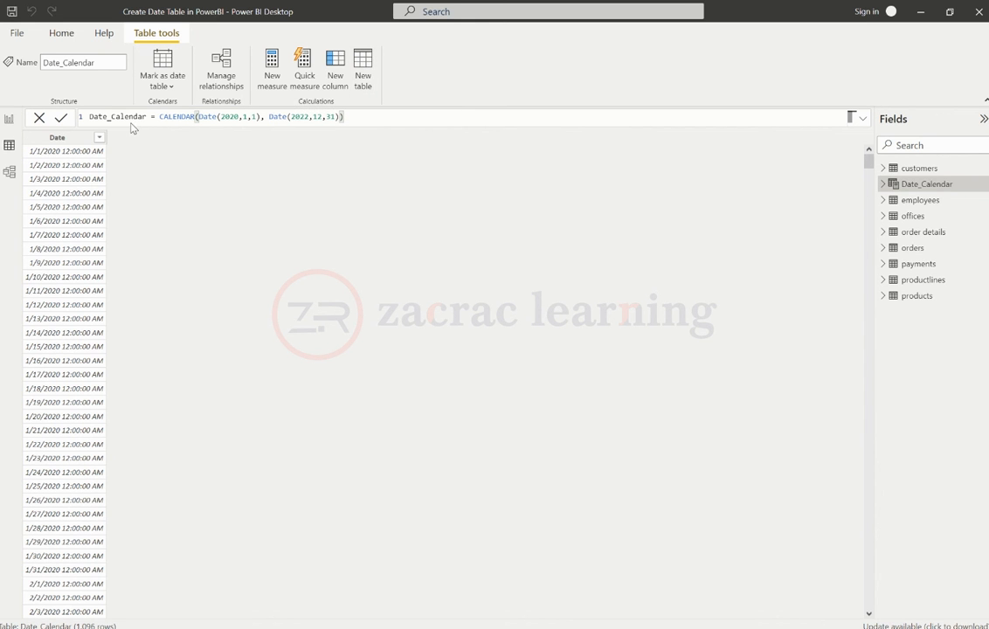
Step: Start another calculated table named Date_Calendar_auto
text(D)
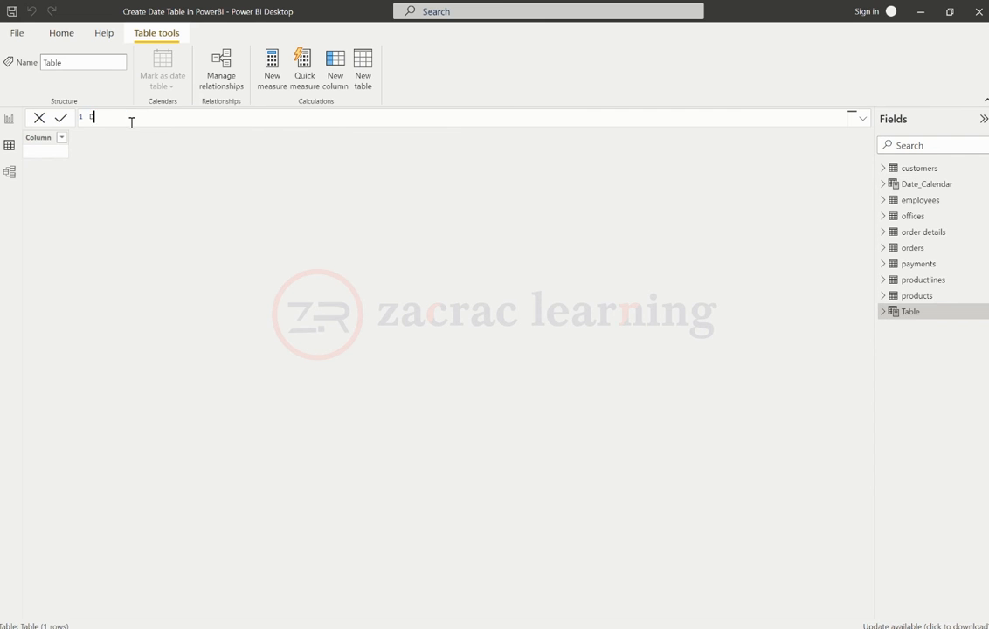
text(ate_Calendar)auto)
key(Left)
key(Left)
key(Left)
key(BackSpace)
text(_)
key(End)
Step: Define Date_Calendar_auto as CALENDARAUTO with 3 as the fiscal year end month, and check the generated date range
text(= calend)
key(Down)
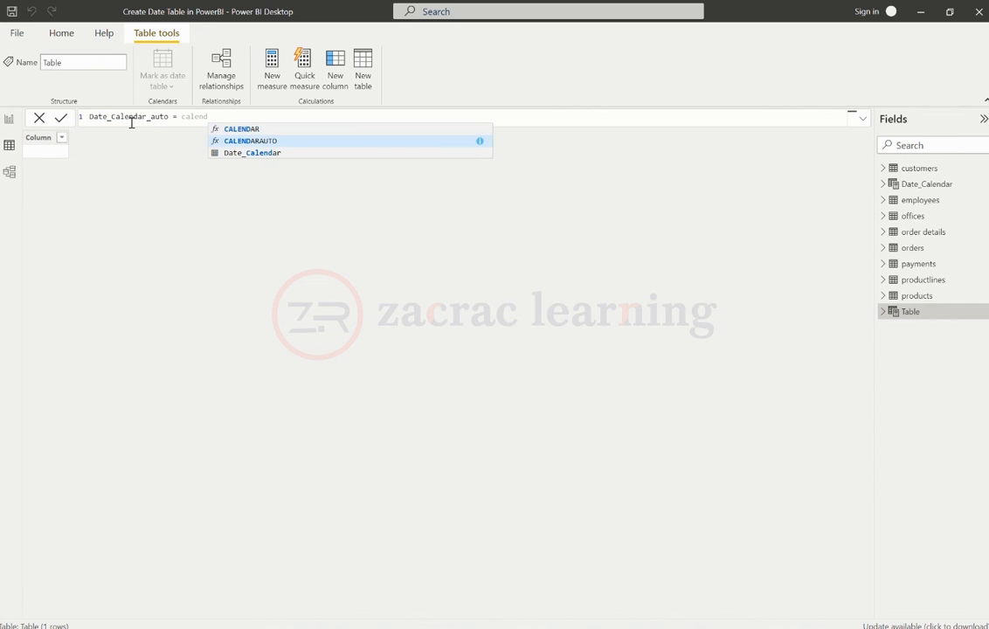
key(Tab)
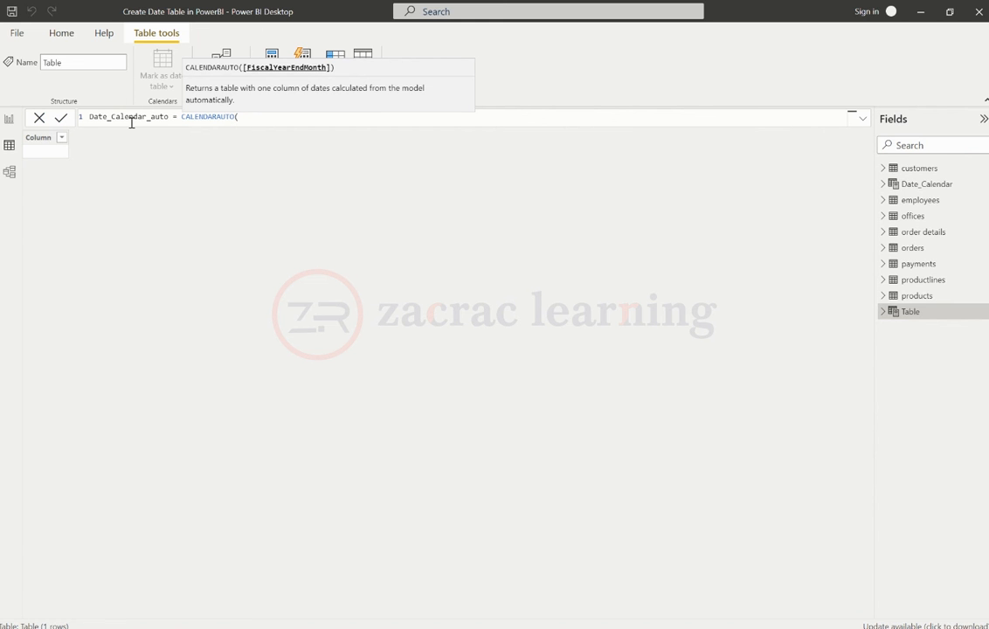
text(3))
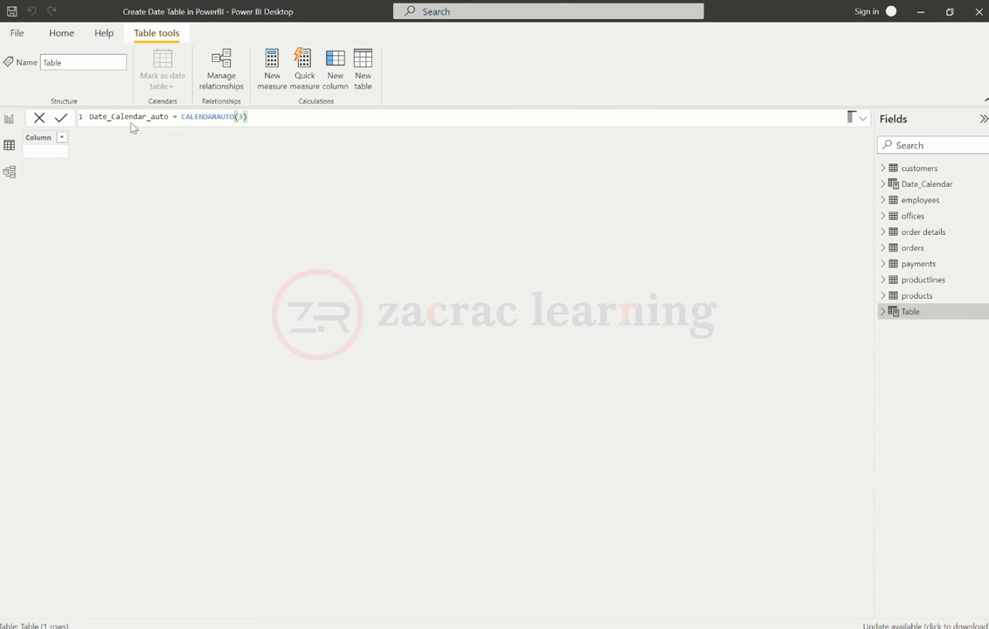
key(Return)
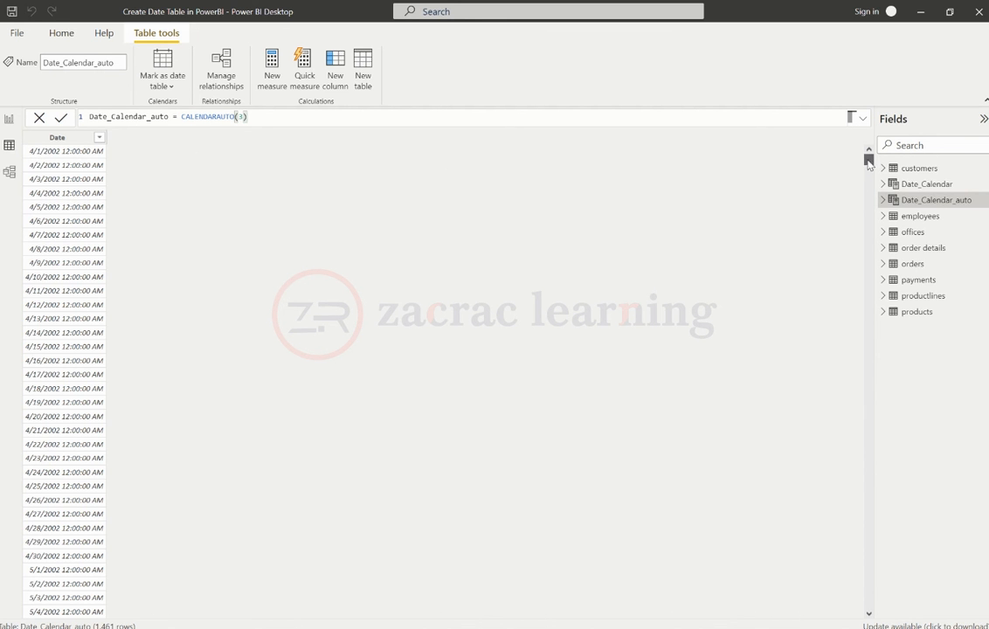
drag(867, 163, 869, 602)
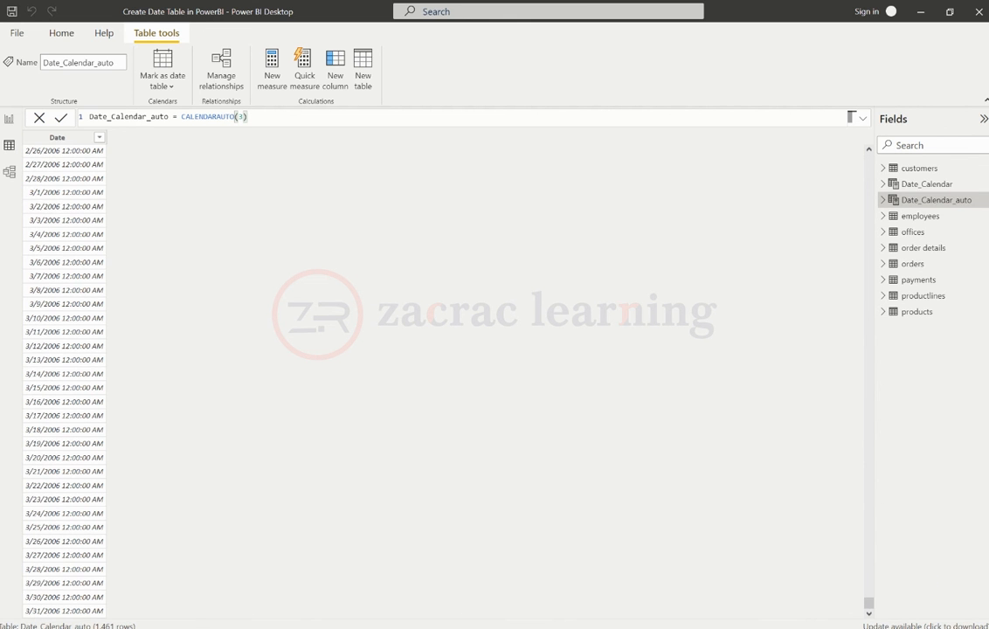
drag(868, 601, 760, 139)
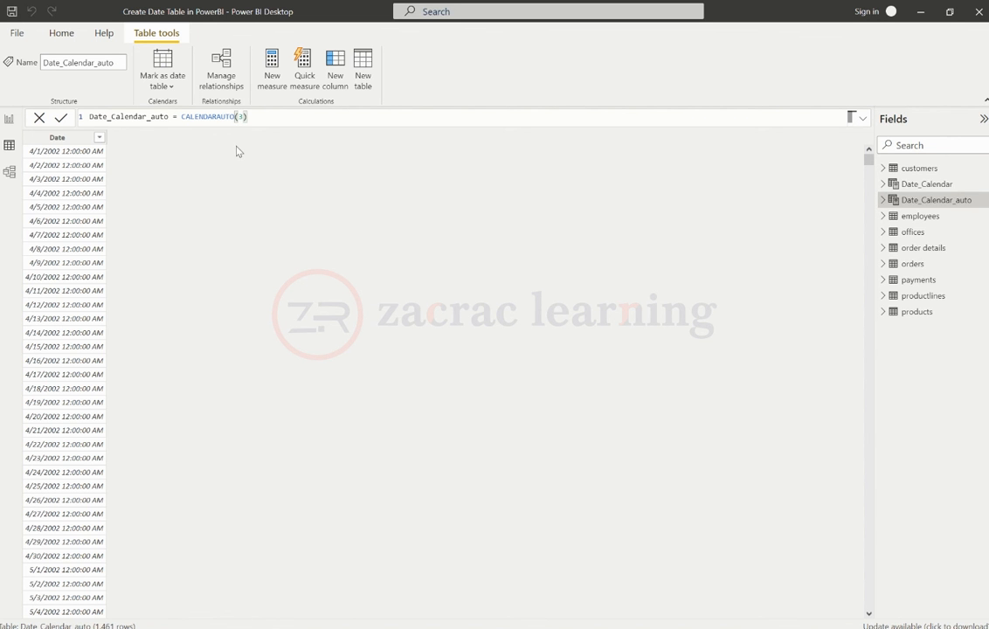
Step: Add a Year column to Date_Calendar_auto with the formula Year(Date_Calendar_auto[Date])
click(336, 68)
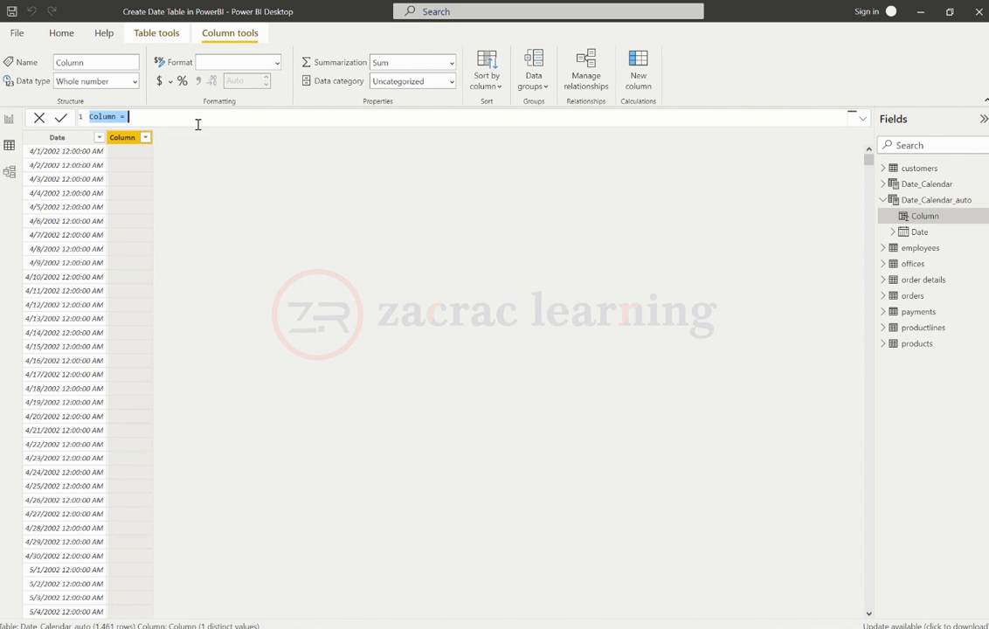
text(Year = Year)
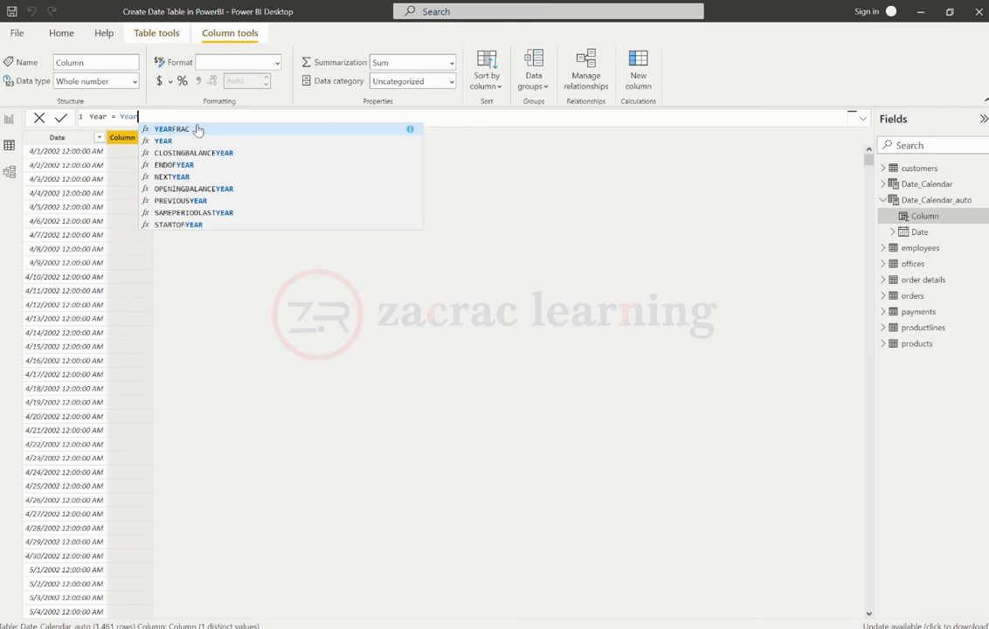
text((date)
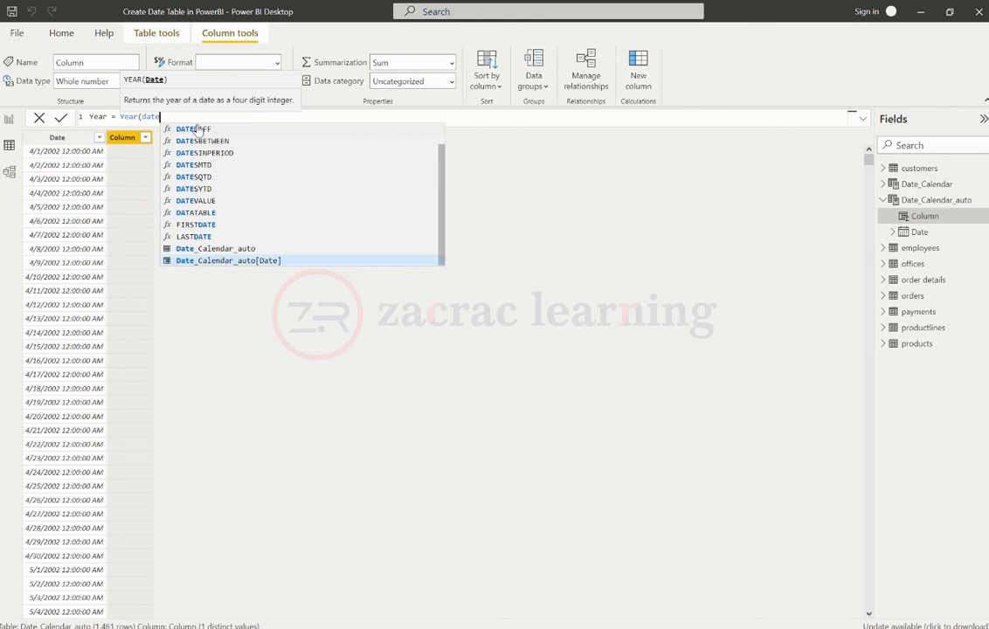
key(Tab)
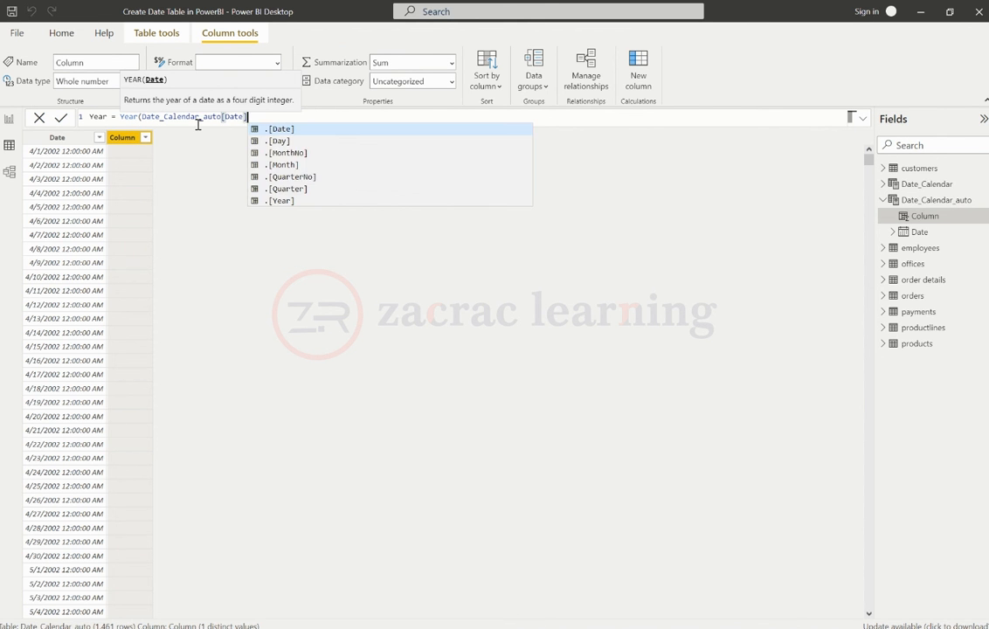
text())
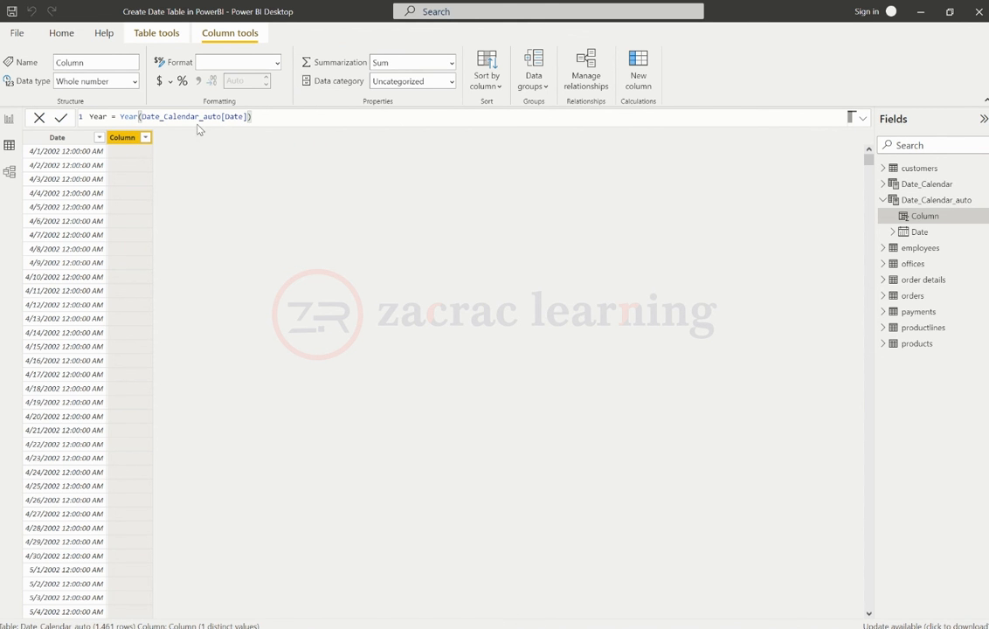
key(Return)
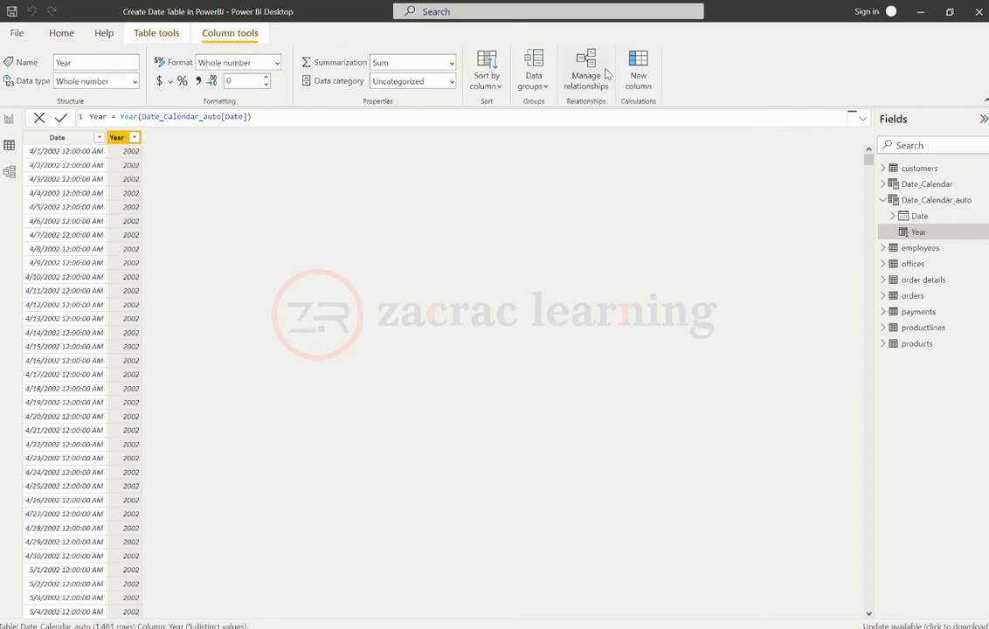
Step: Add a Month Number column to Date_Calendar_auto with the formula MONTH(Date_Calendar_auto[Date])
click(640, 66)
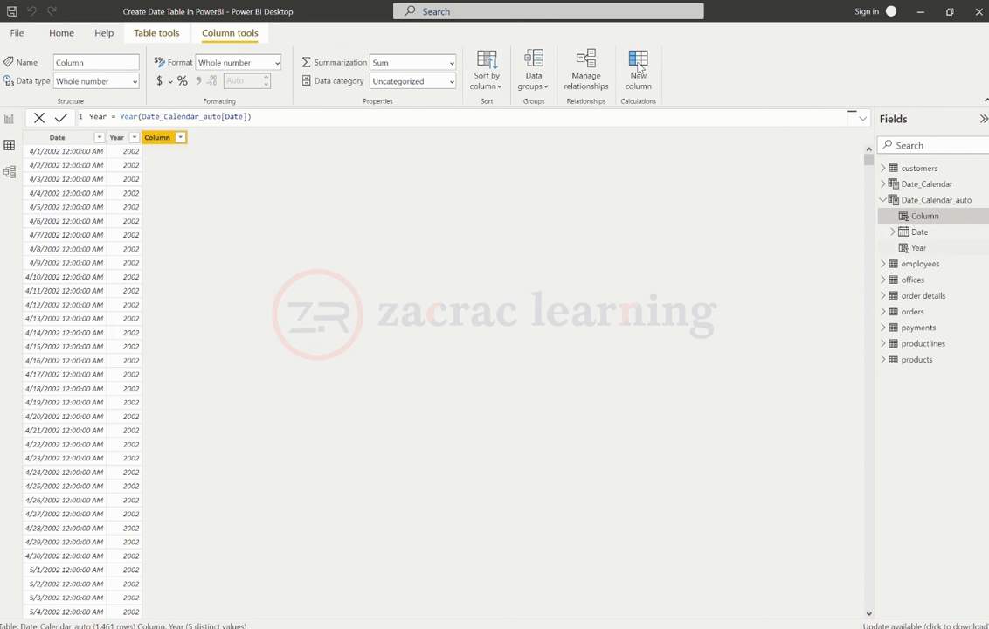
key(BackSpace)
text(Month)
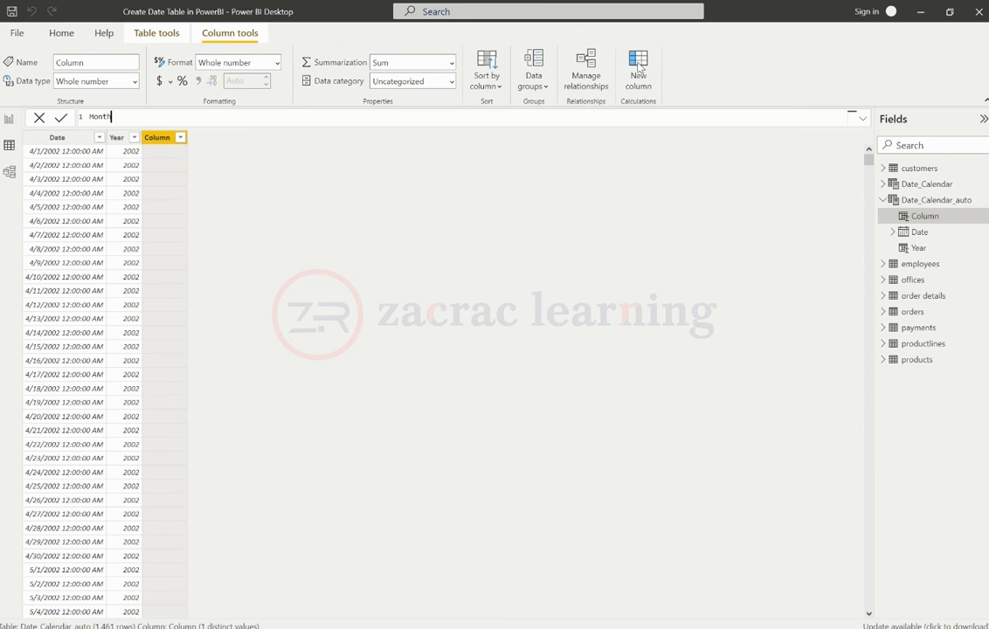
text( Number = M)
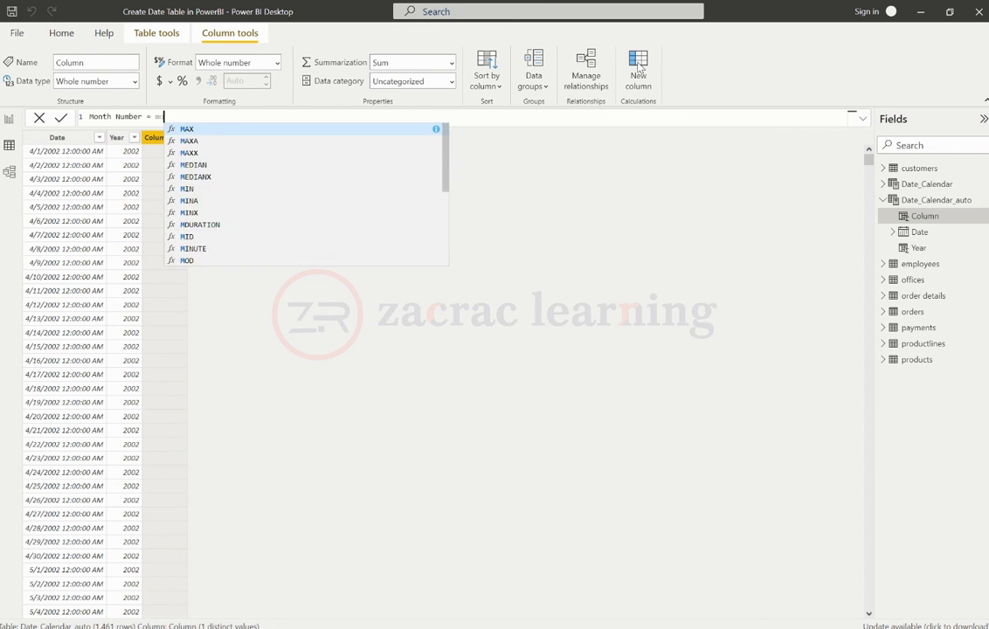
text(onth)
key(Tab)
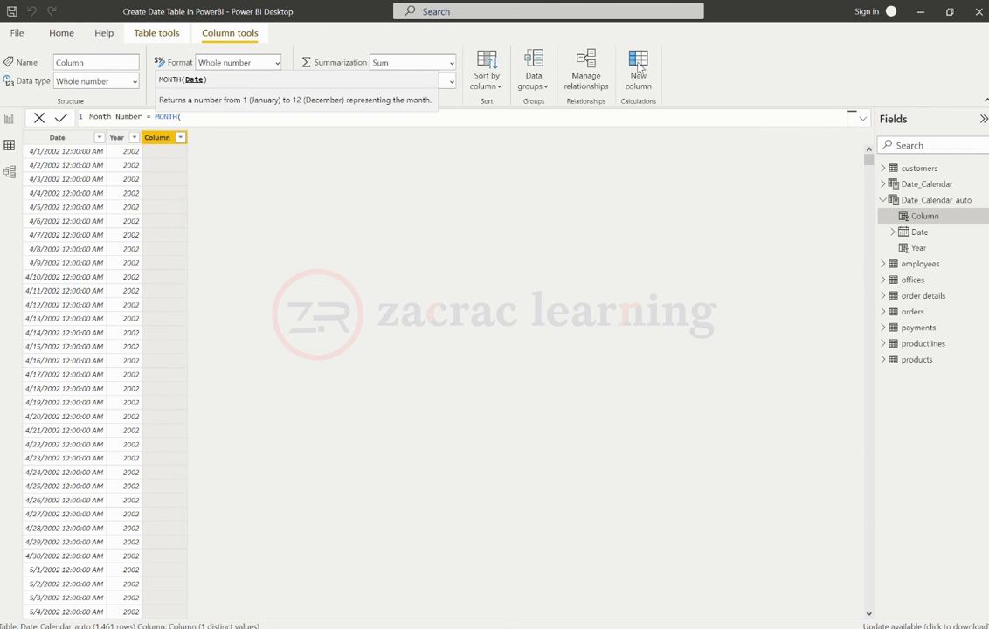
text(date)
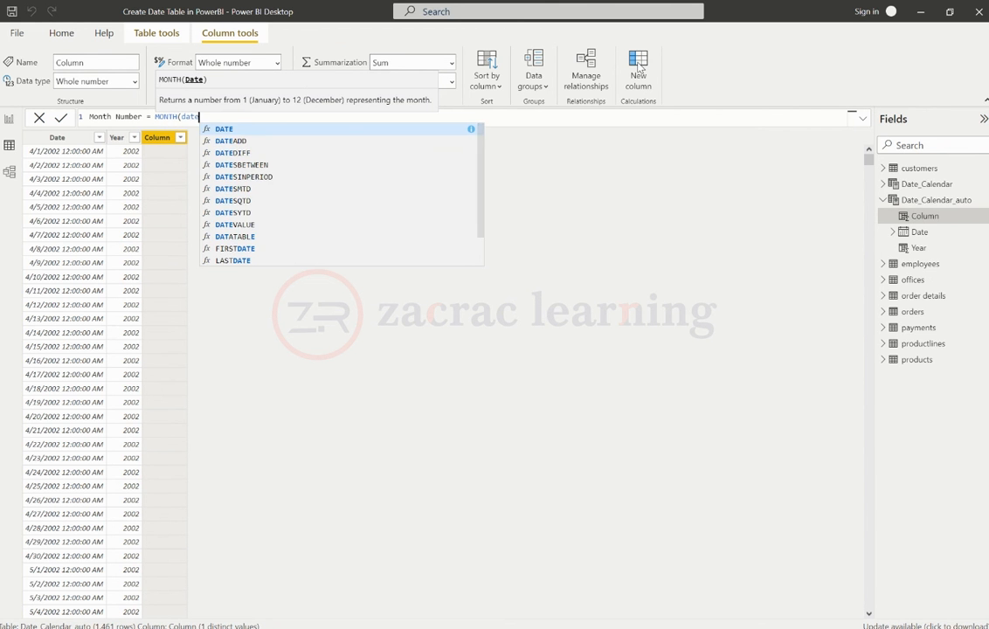
key(Up)
key(Up)
key(Tab)
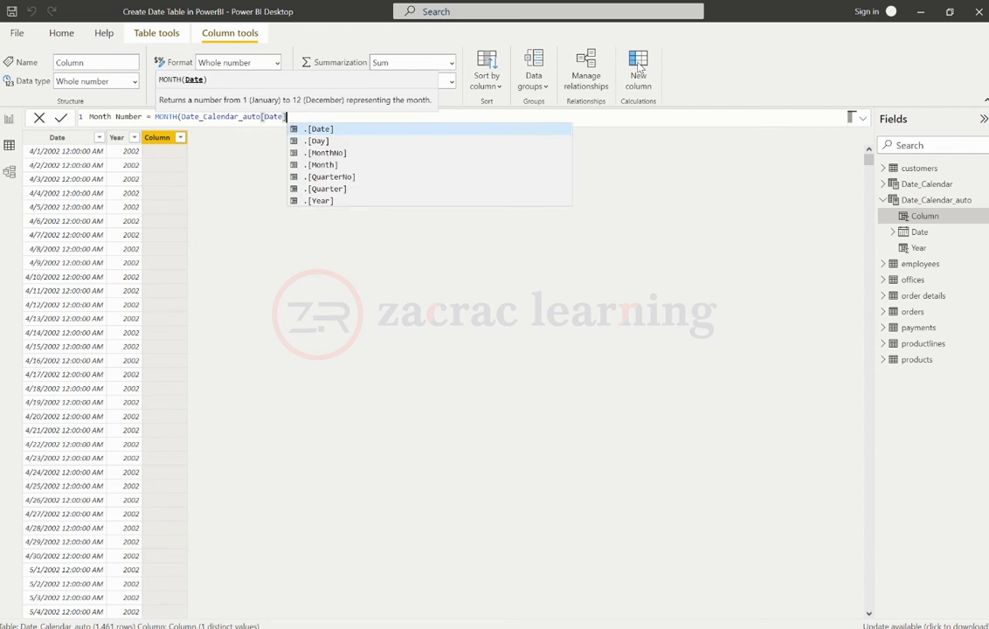
text())
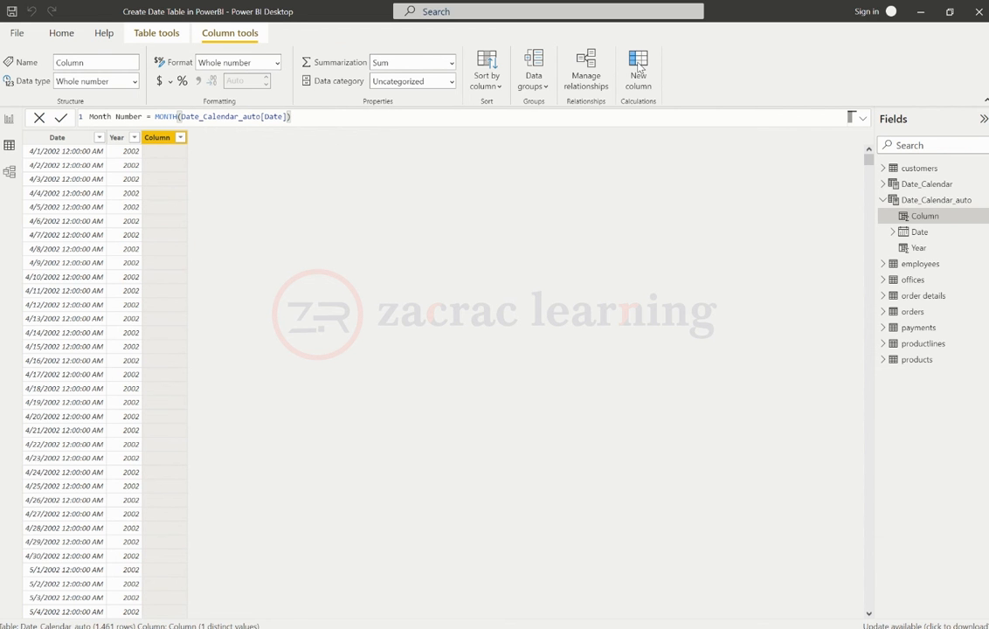
key(Return)
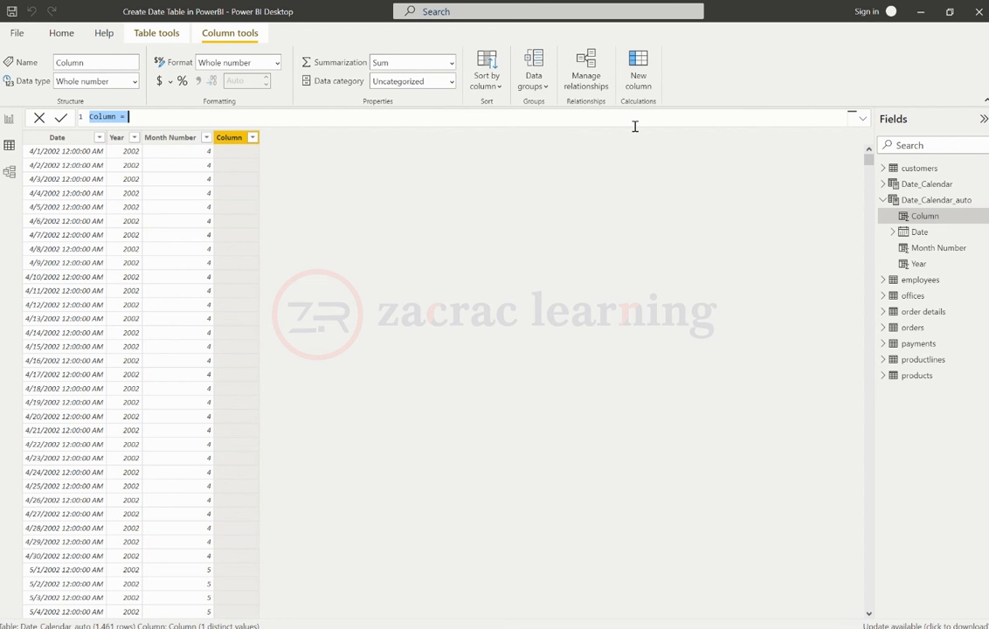
Step: Define the new column in Date_Calendar_auto as Month Name = FORMAT(Date_Calendar_auto[Date], "MMM")
text(Month Nm)
key(BackSpace)
text(ame = form)
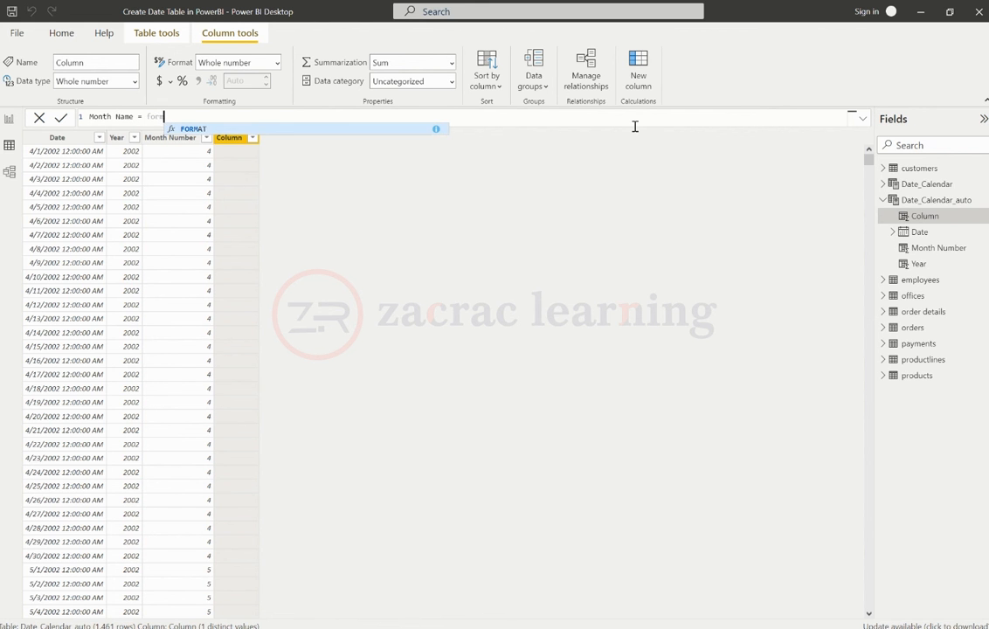
key(Tab)
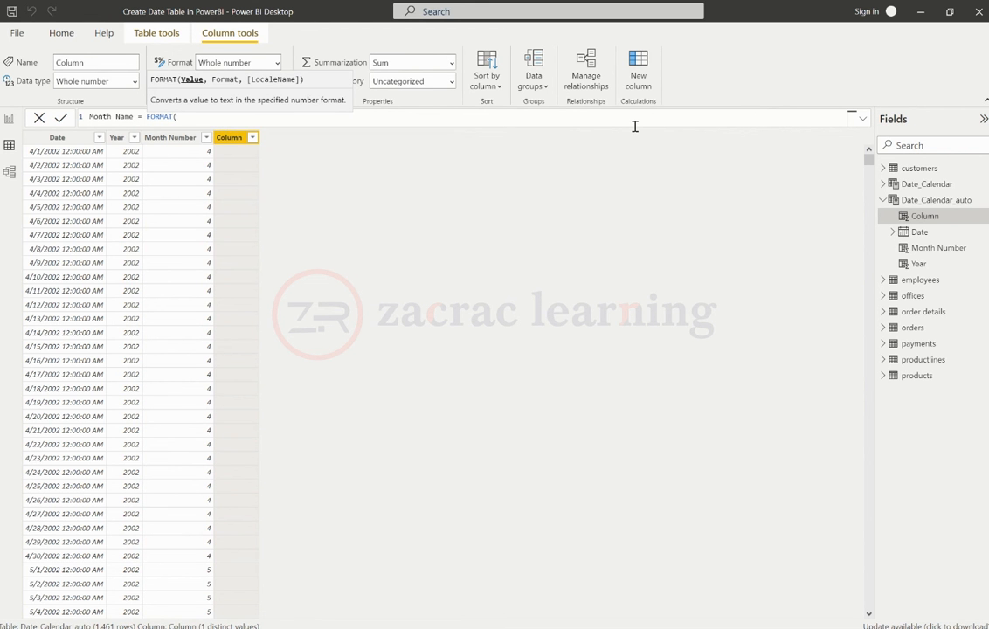
text(date)
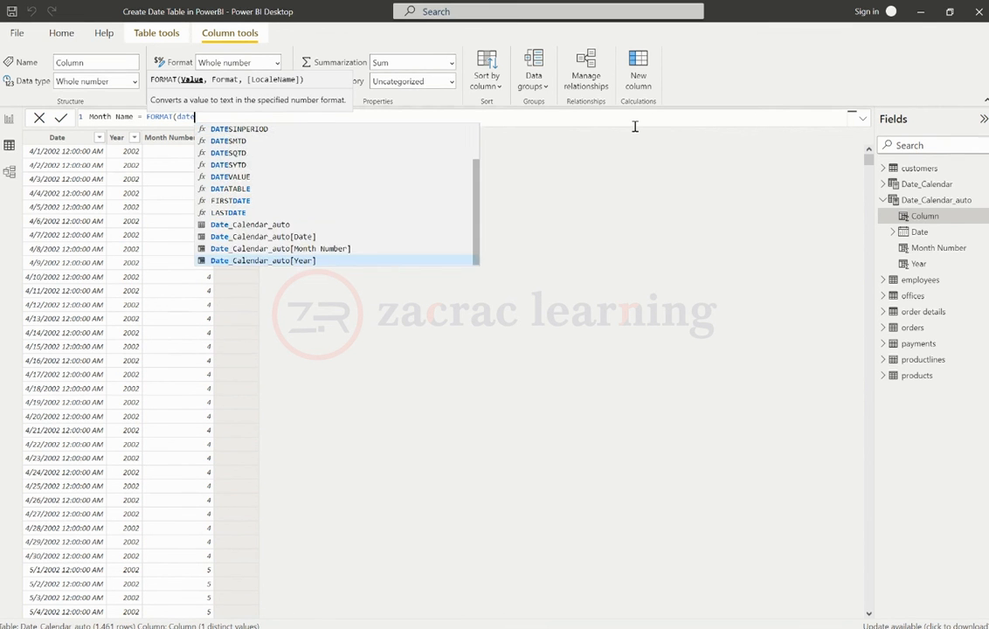
key(Up)
key(Up)
key(Tab)
text(, )
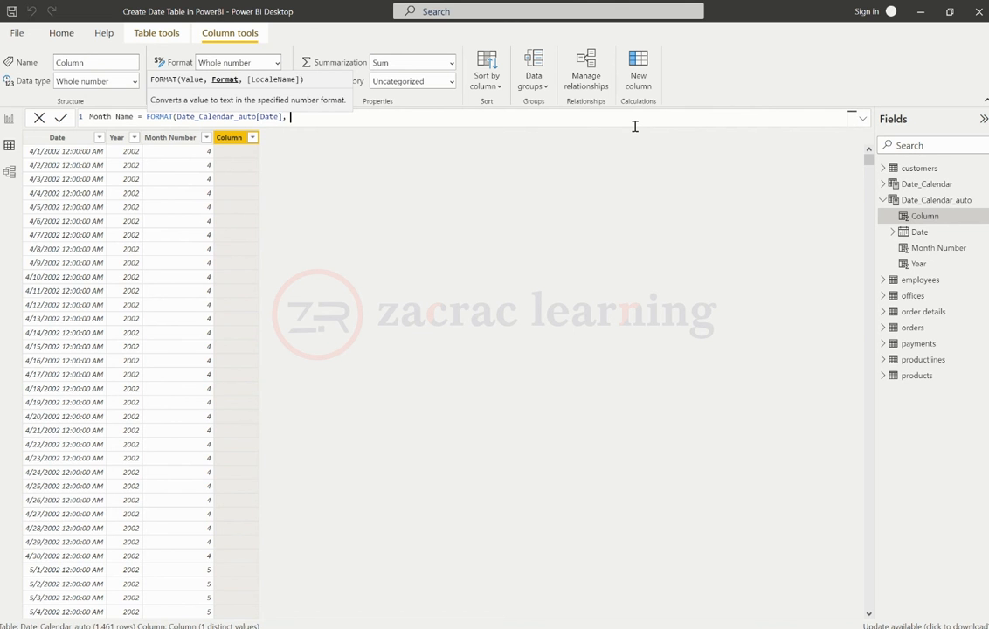
text("MMM"))
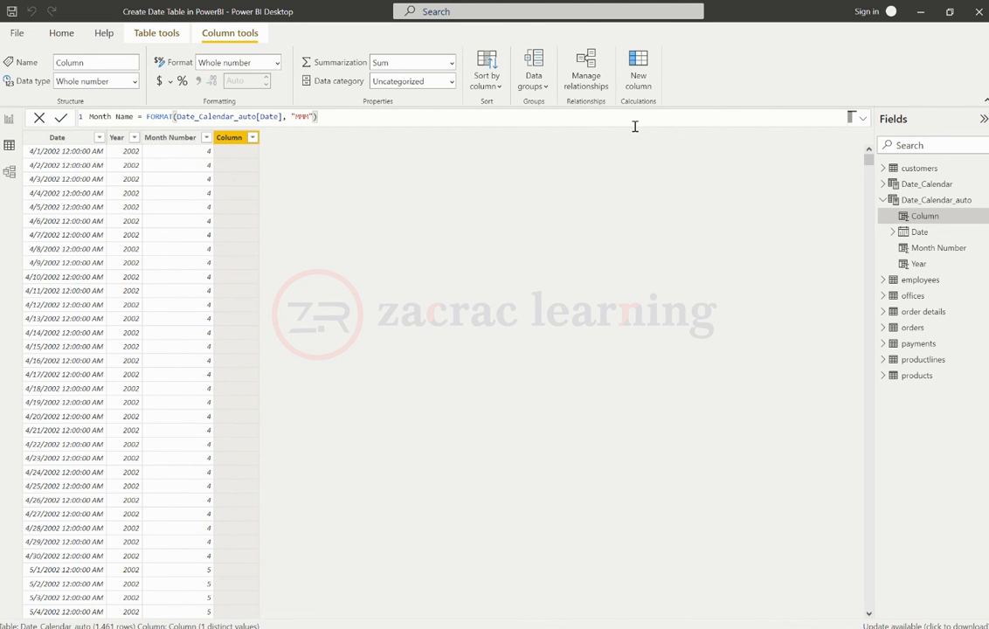
key(Return)
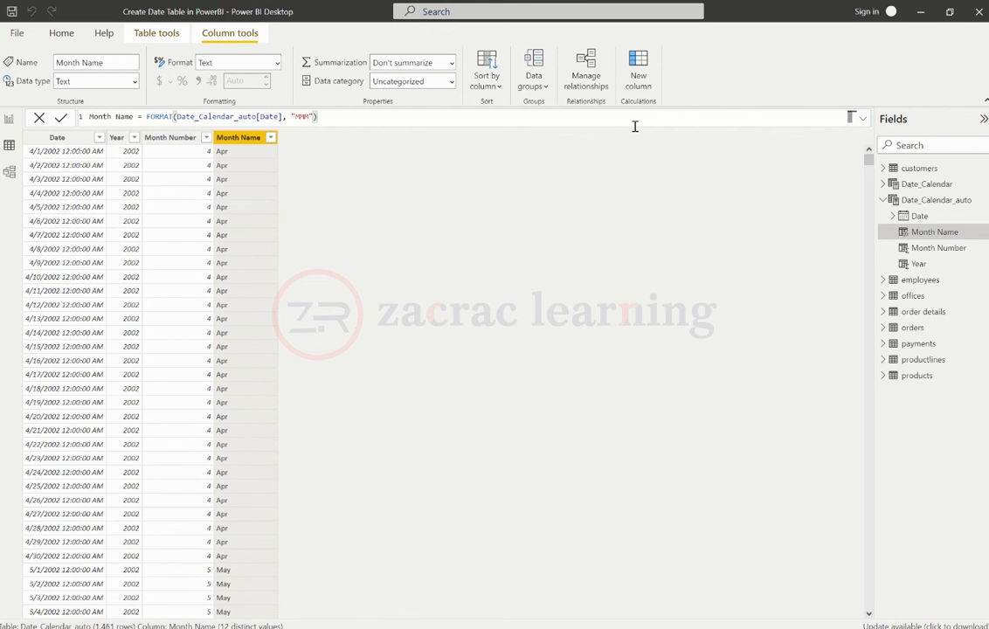
Step: Change the Month Name format string to "MMMm" for full month names and check the values down the table
click(308, 117)
text(M)
key(Return)
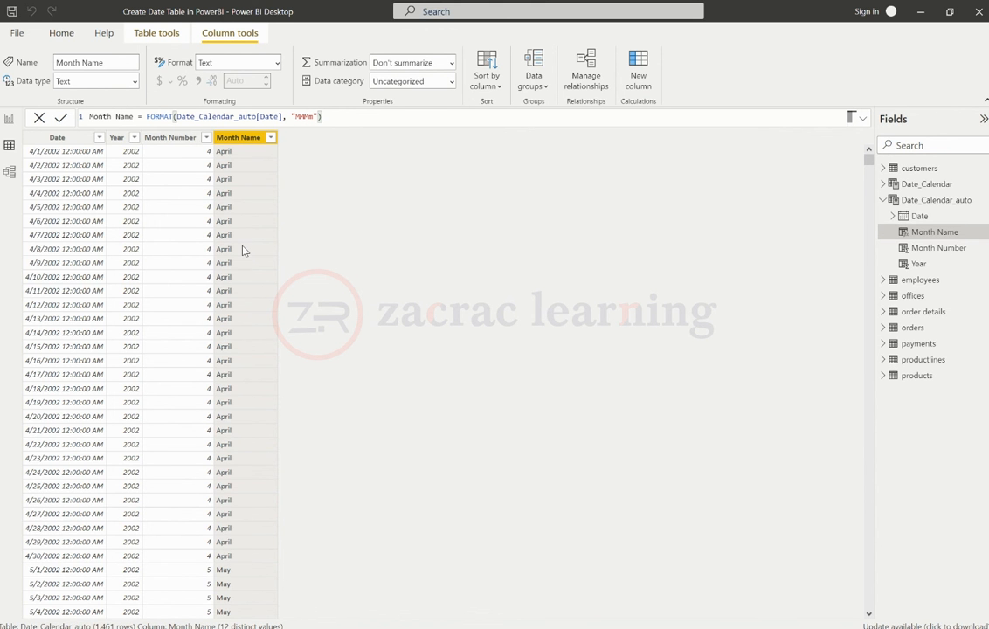
scroll(243, 251, down, 10)
scroll(242, 251, up, 10)
Step: Add a Quarter column to Date_Calendar_auto with the formula QUARTER(Date_Calendar_auto[Date])
click(638, 73)
text(qu)
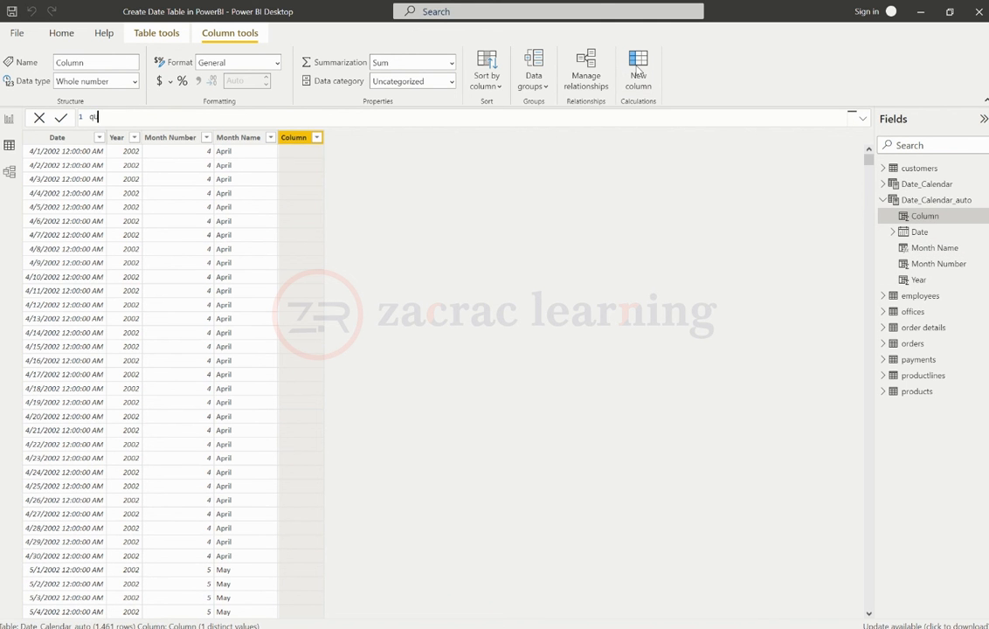
text(ARTER)
key(BackSpace)
key(BackSpace)
key(BackSpace)
key(BackSpace)
key(BackSpace)
key(BackSpace)
key(BackSpace)
text(Quarter = Qua)
key(Tab)
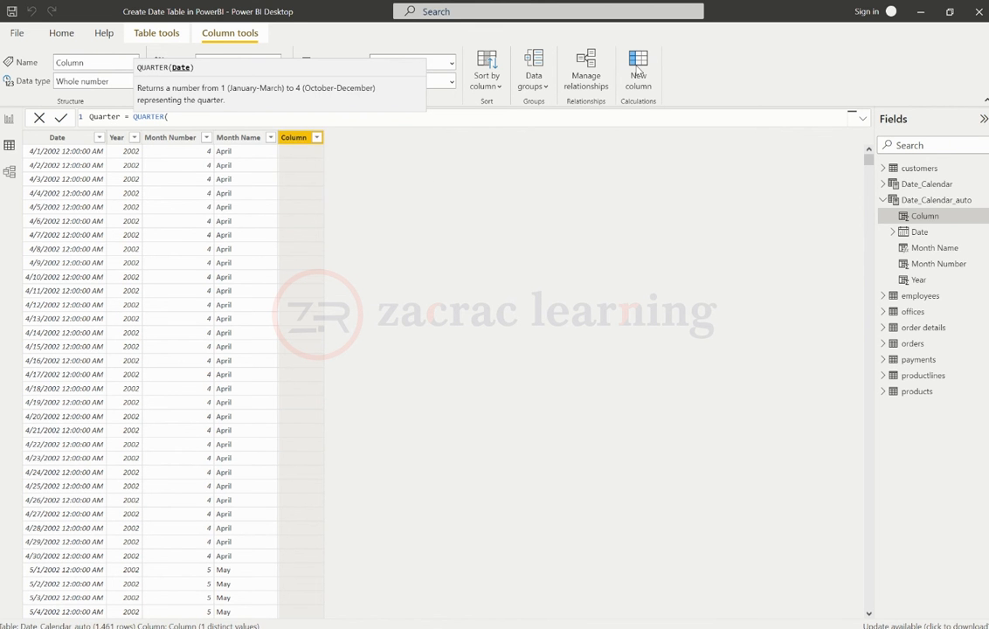
text(date)
key(Up)
key(Up)
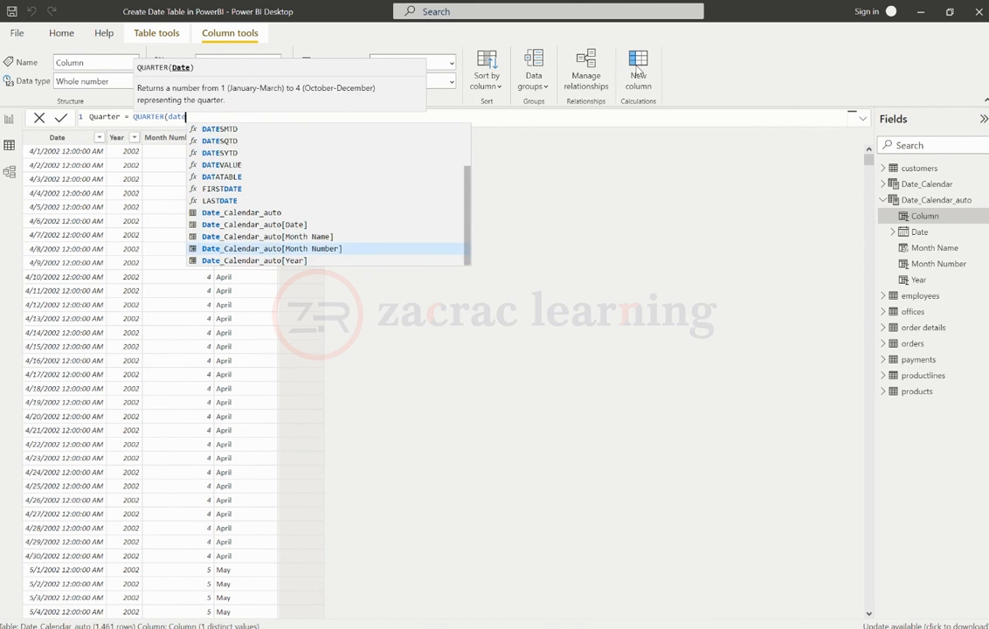
key(Up)
key(Up)
key(Tab)
text())
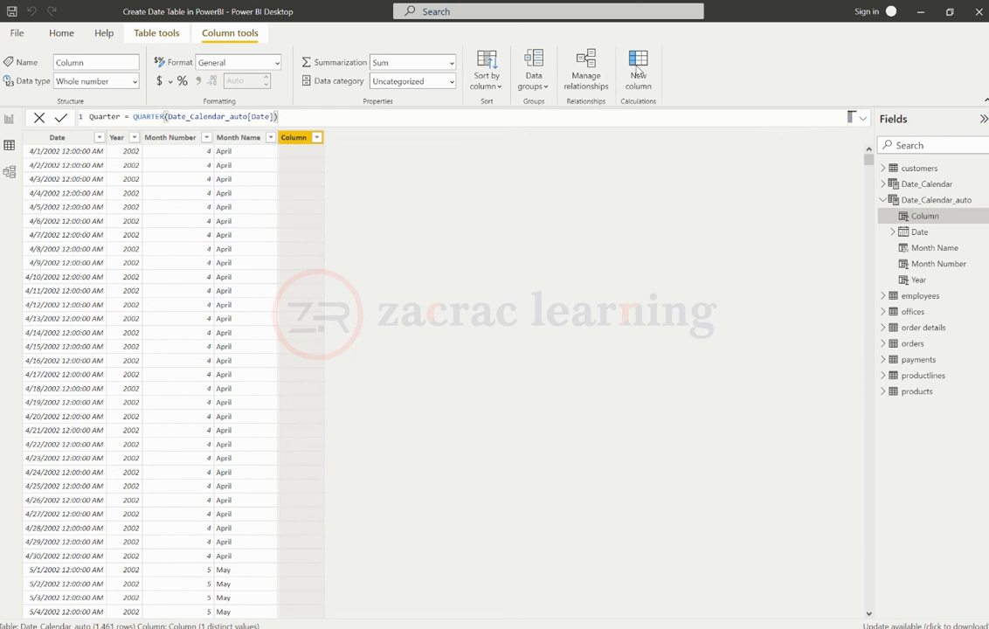
key(Return)
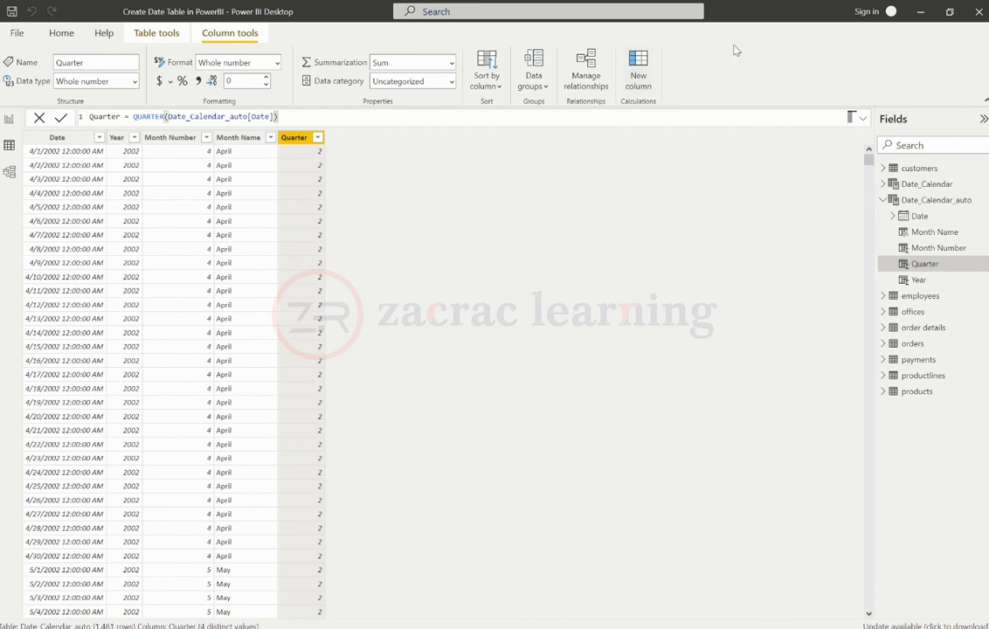
click(922, 215)
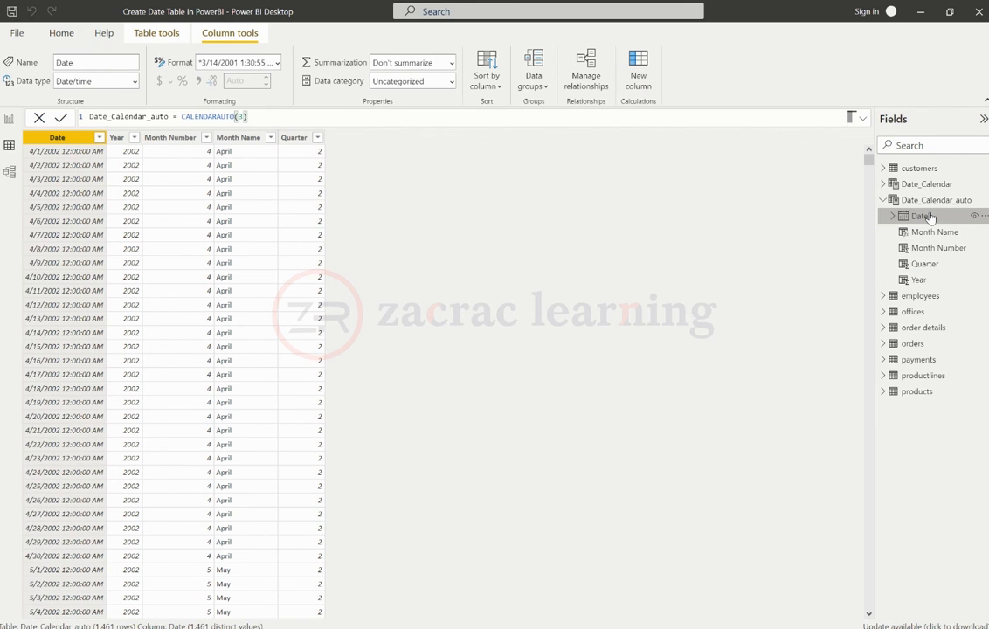
click(984, 217)
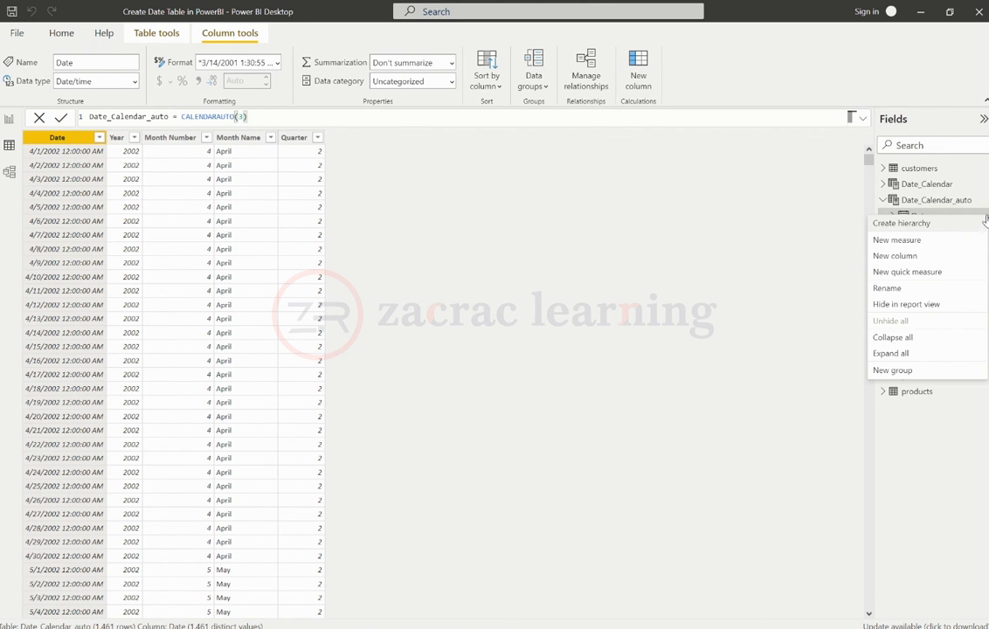
click(924, 213)
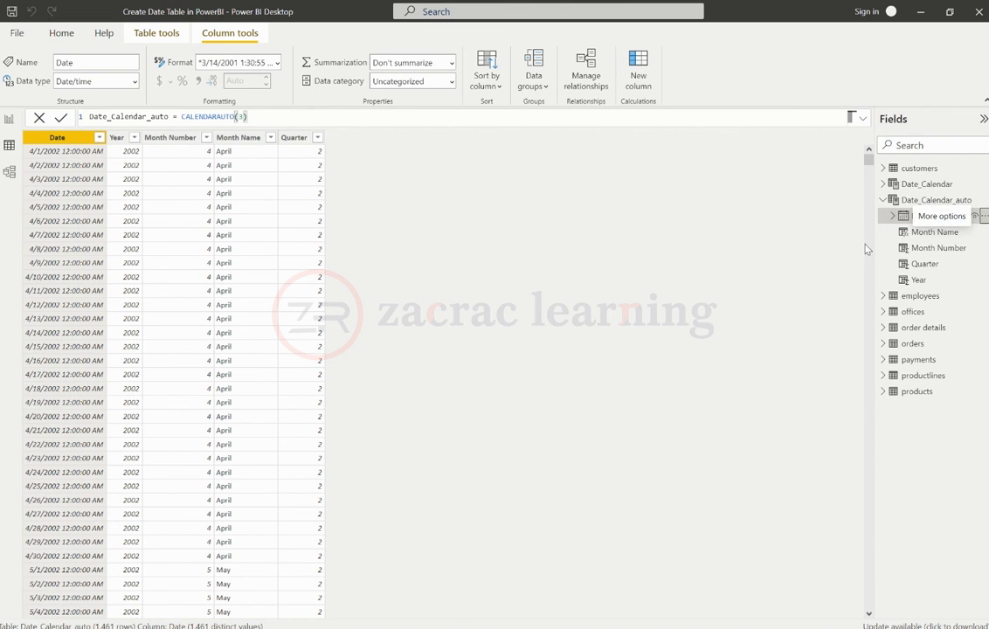
right_click(910, 219)
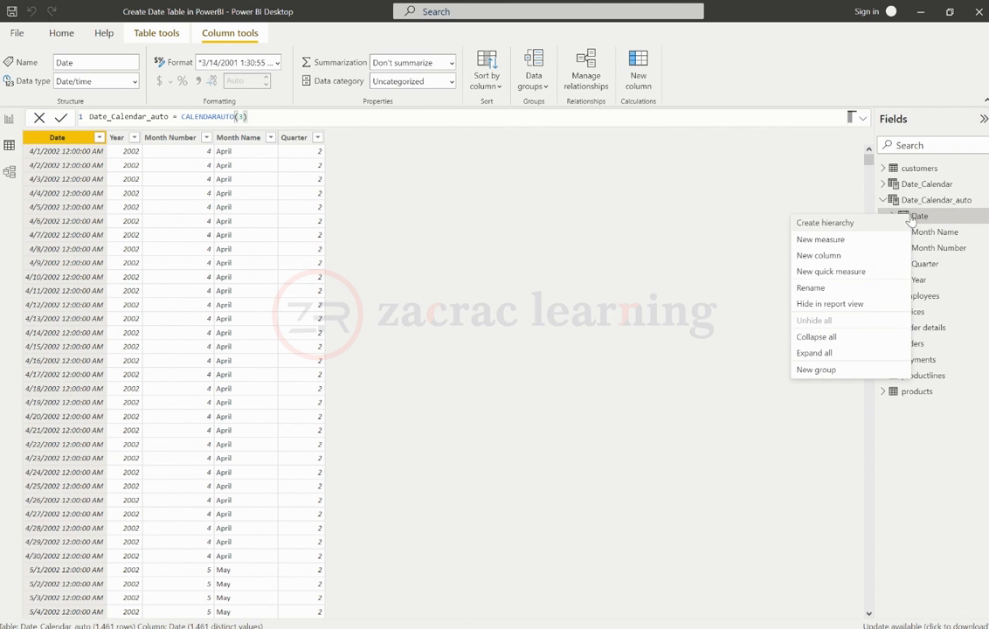
click(587, 274)
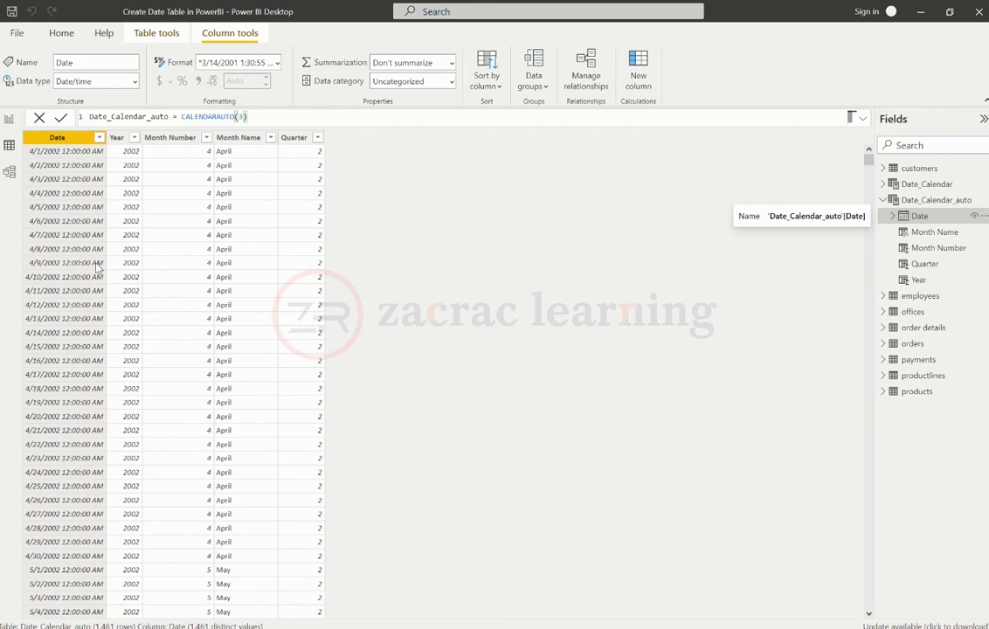
Step: Try the Date field of Date_Calendar_auto in a report table visual, remove the visual and return to the table data
click(9, 122)
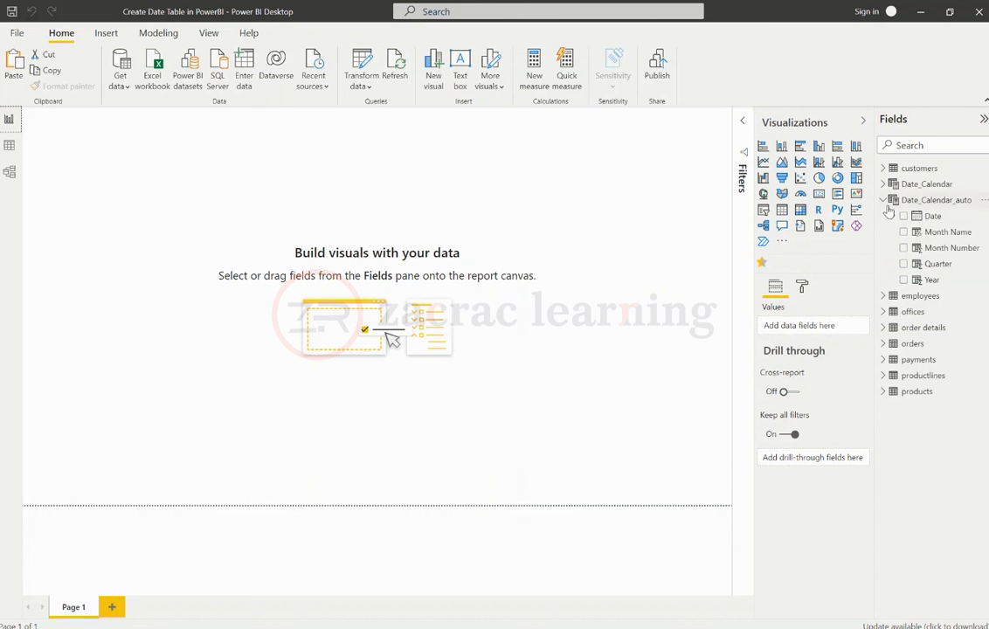
right_click(922, 219)
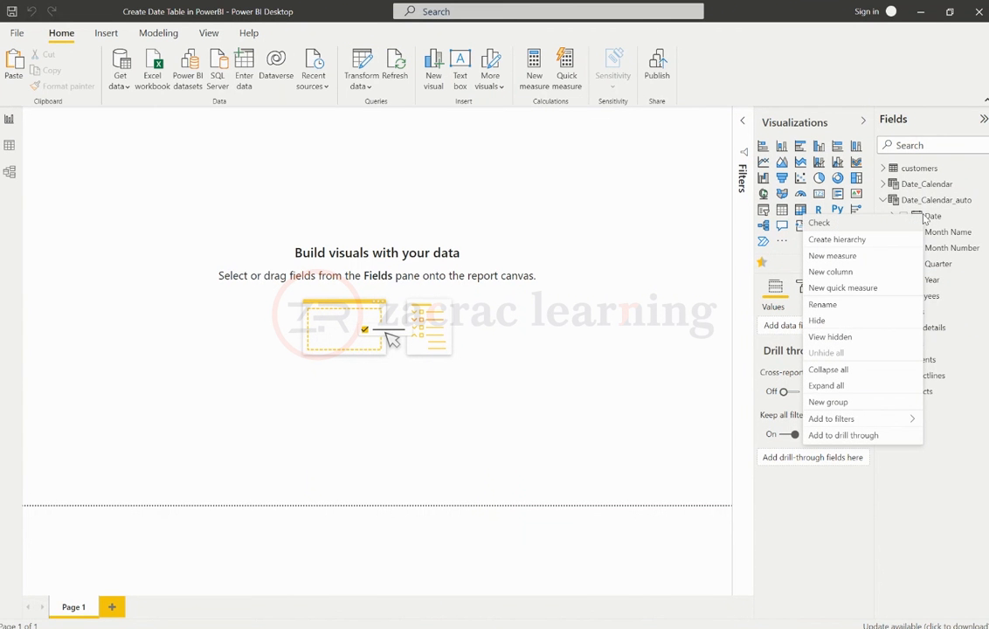
click(863, 224)
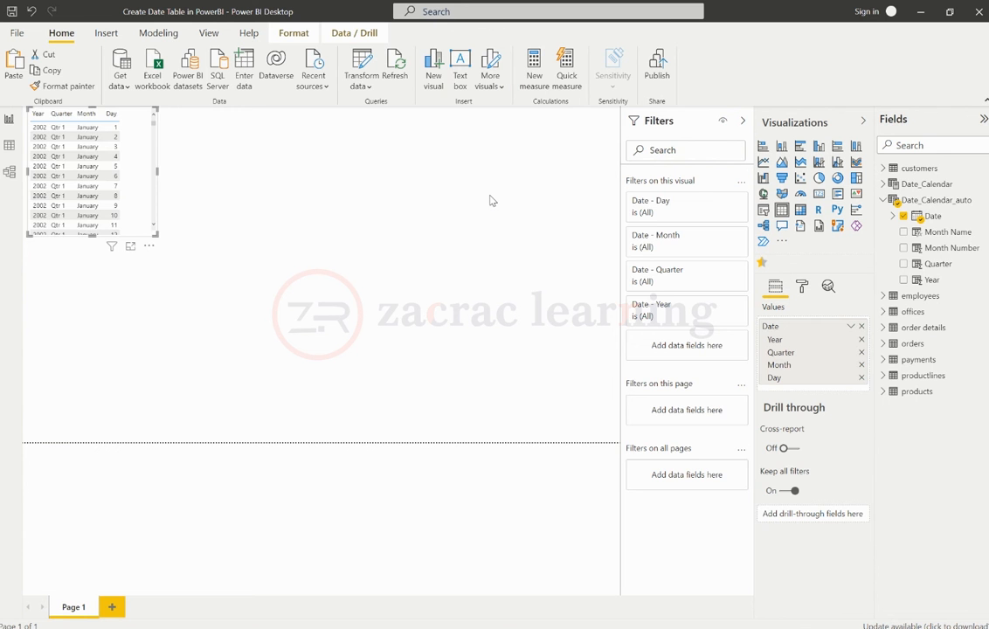
key(Delete)
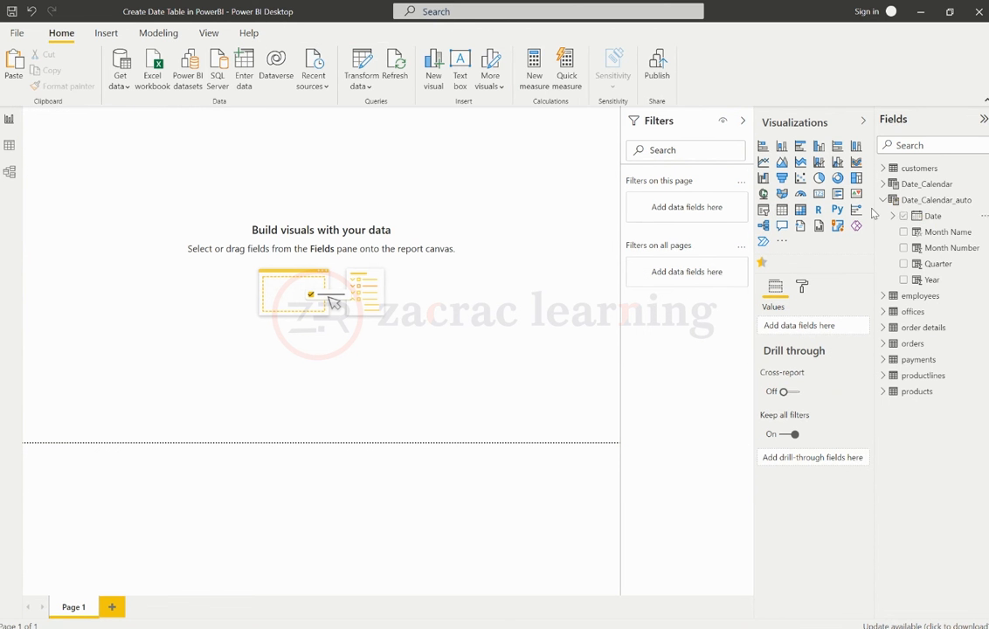
click(939, 217)
click(271, 245)
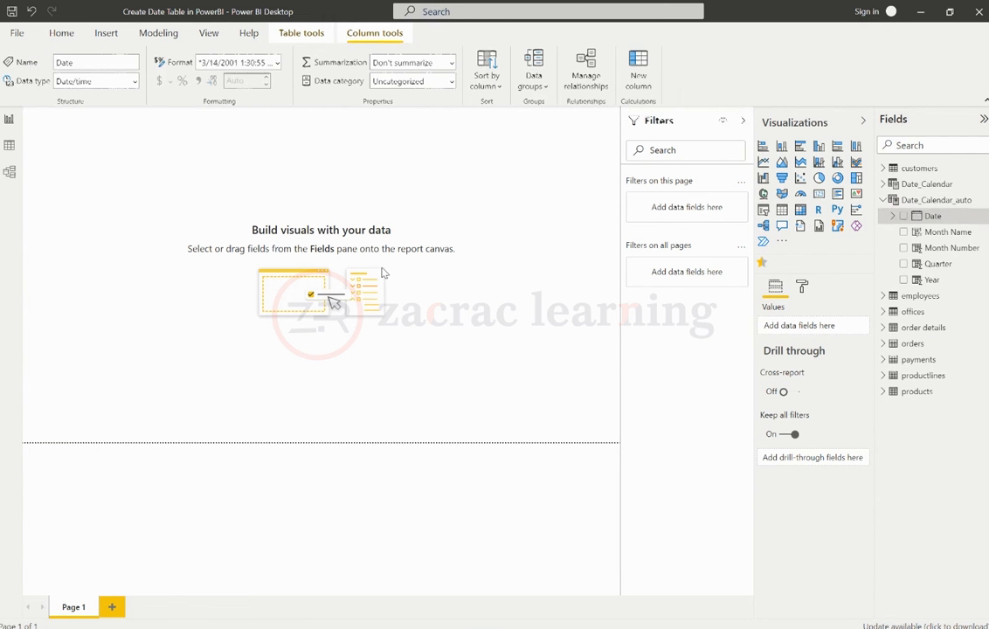
click(9, 145)
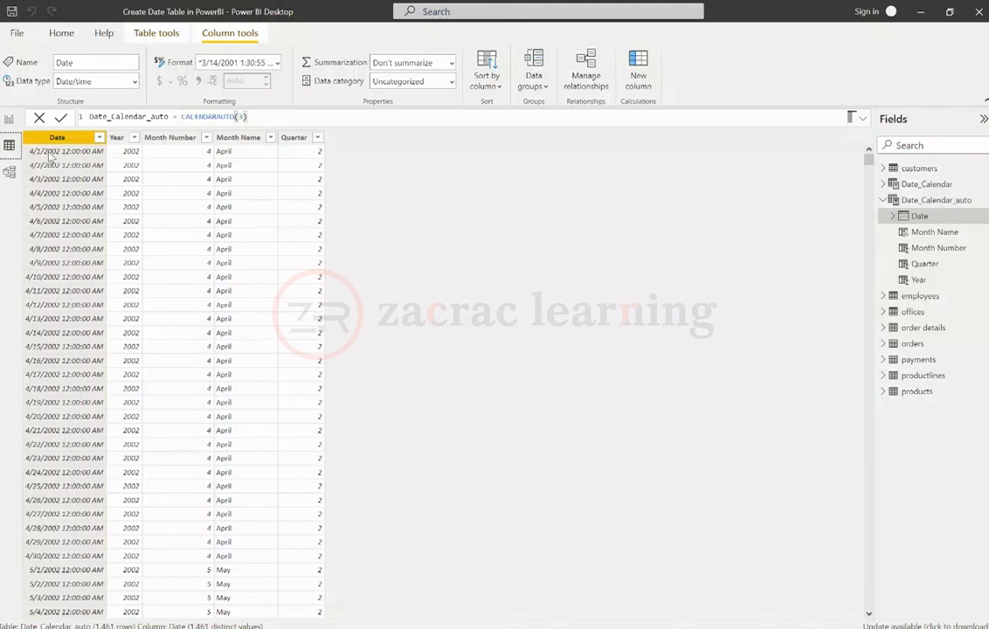